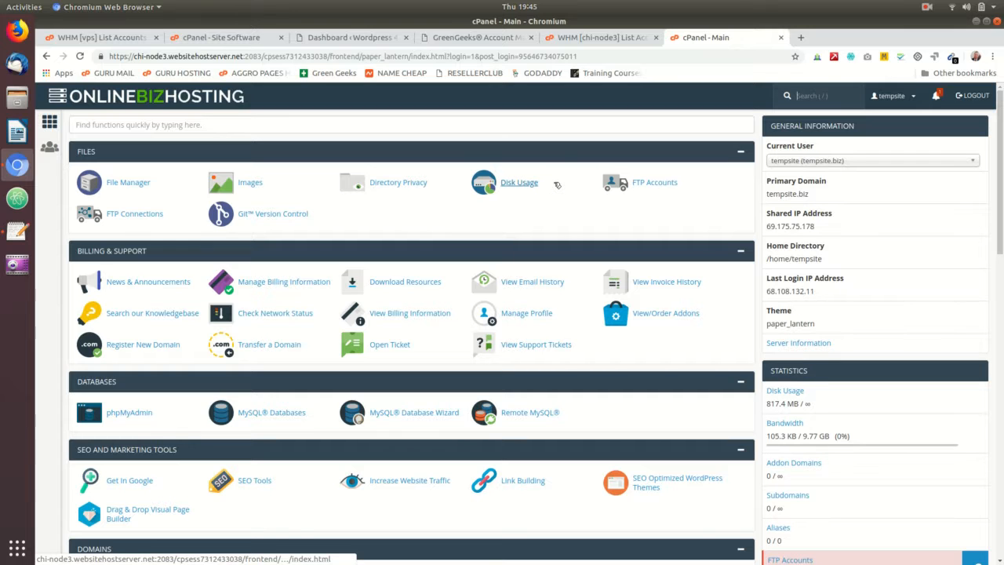
Step: Scroll the cPanel dashboard past Advanced and Preferences to the Softaculous Apps Installer scripts
scroll(556, 195, "down", 5)
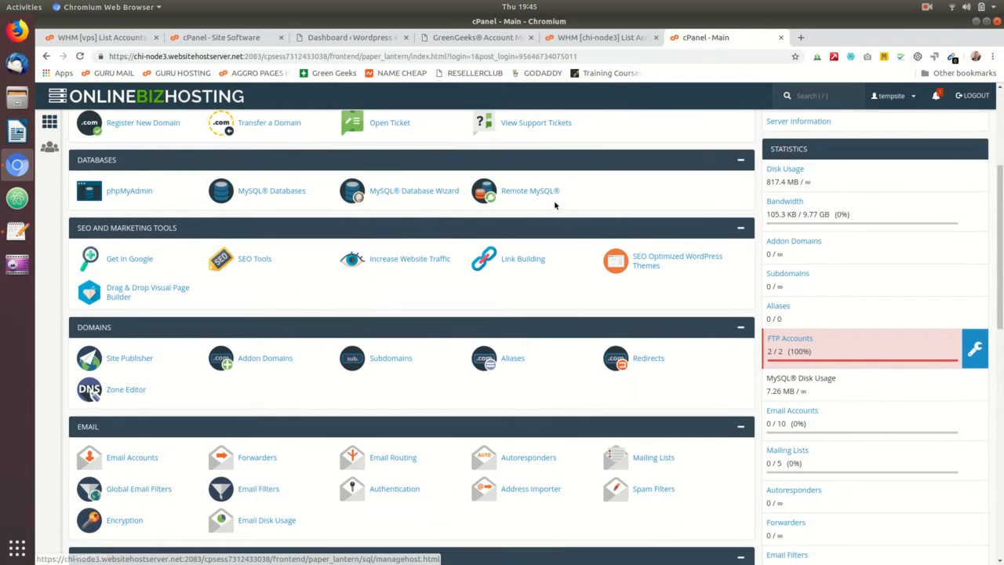
scroll(471, 251, "down", 7)
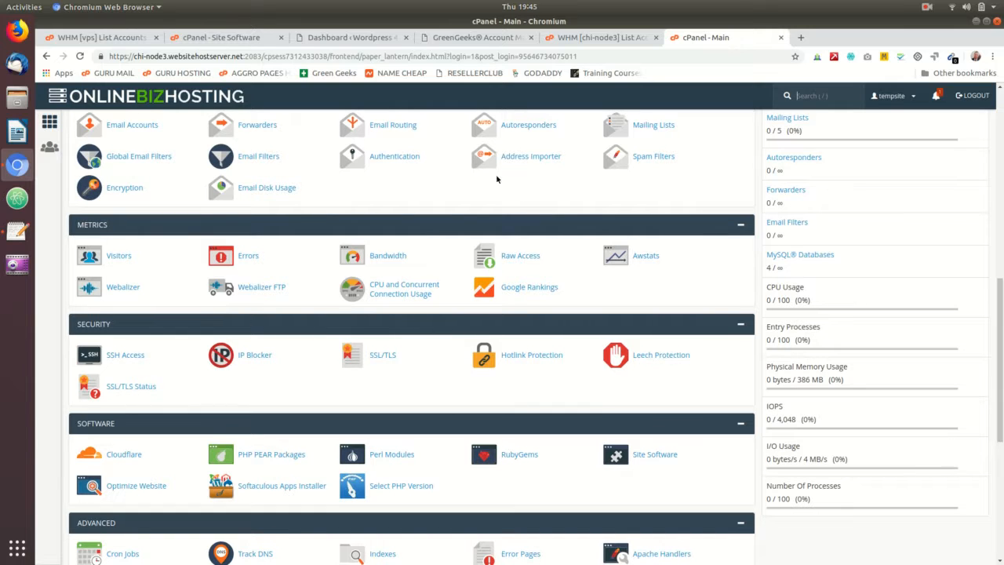
scroll(577, 255, "down", 4)
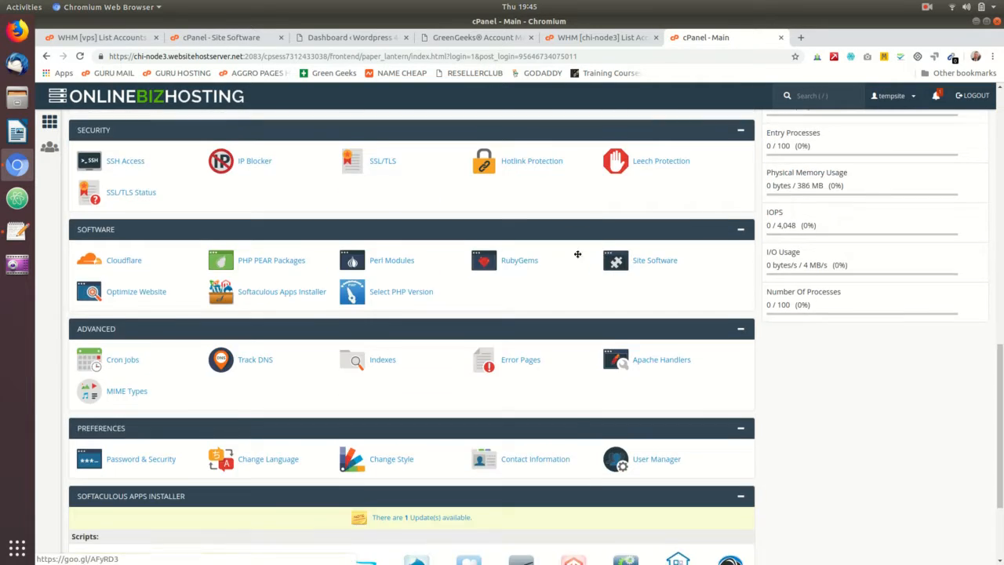
scroll(577, 254, "down", 3)
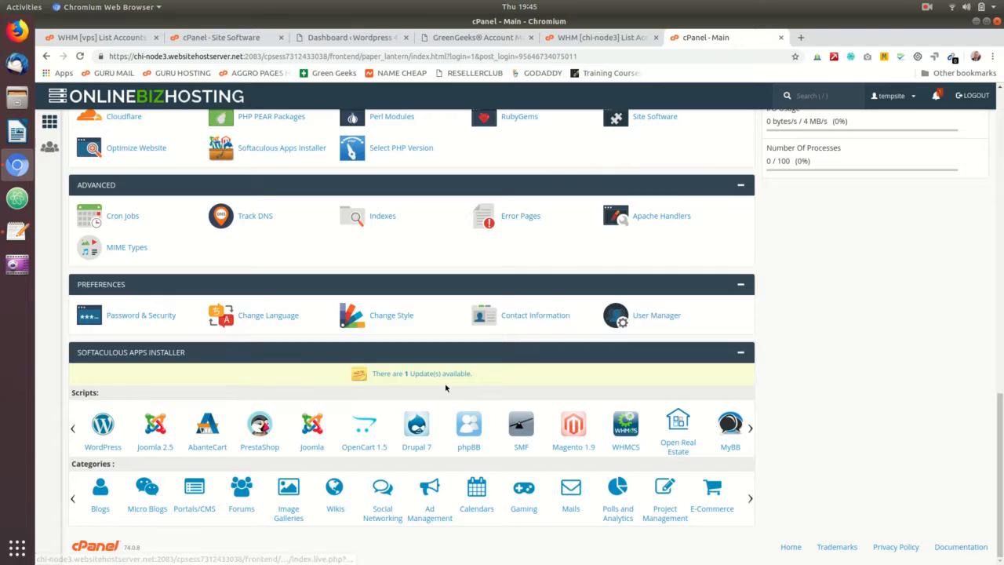
scroll(399, 272, "up", 5)
scroll(262, 385, "down", 5)
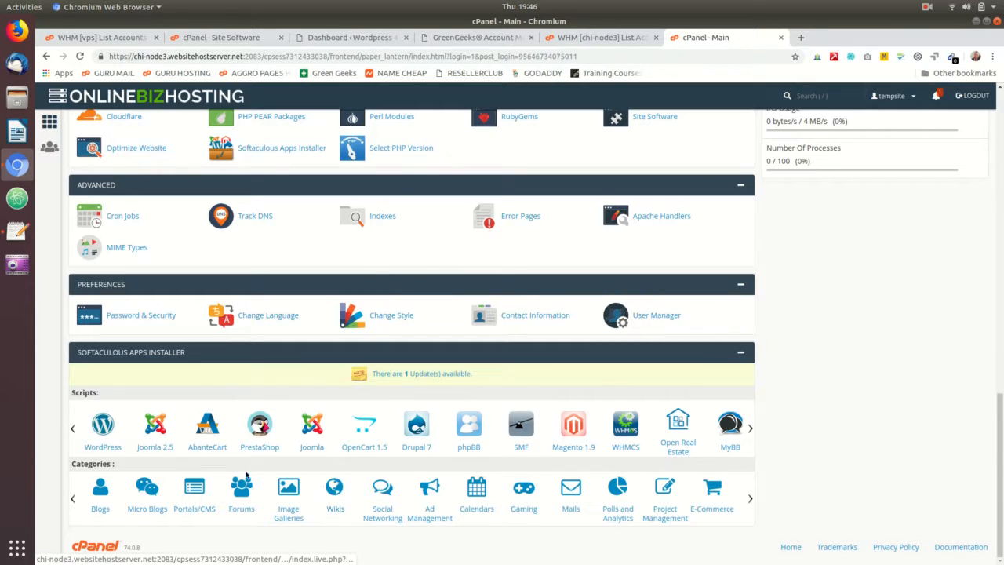
Step: Open Softaculous's WordPress page and review the single tempsite.biz installation at version 4.9.6
left_click(102, 429)
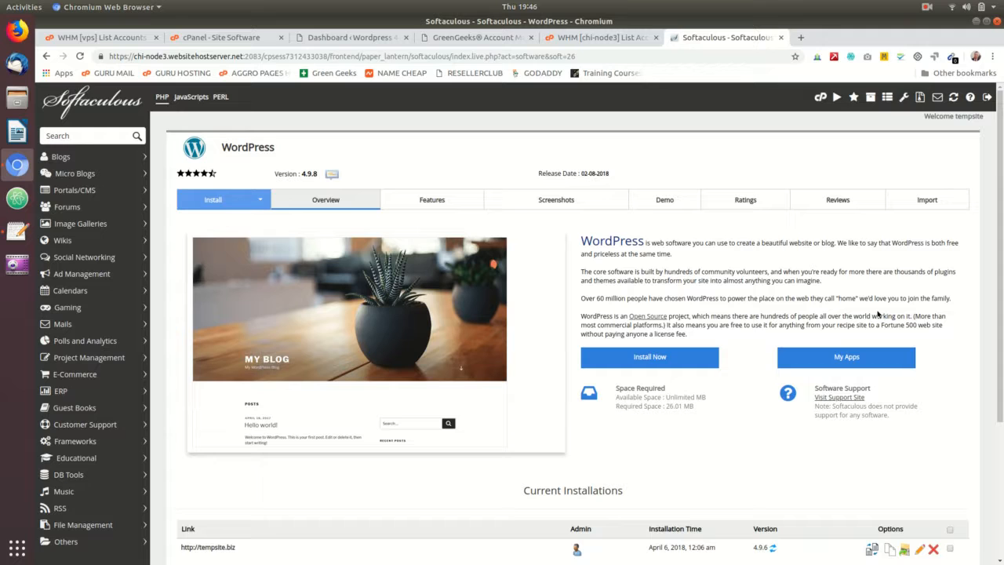
scroll(796, 368, "down", 5)
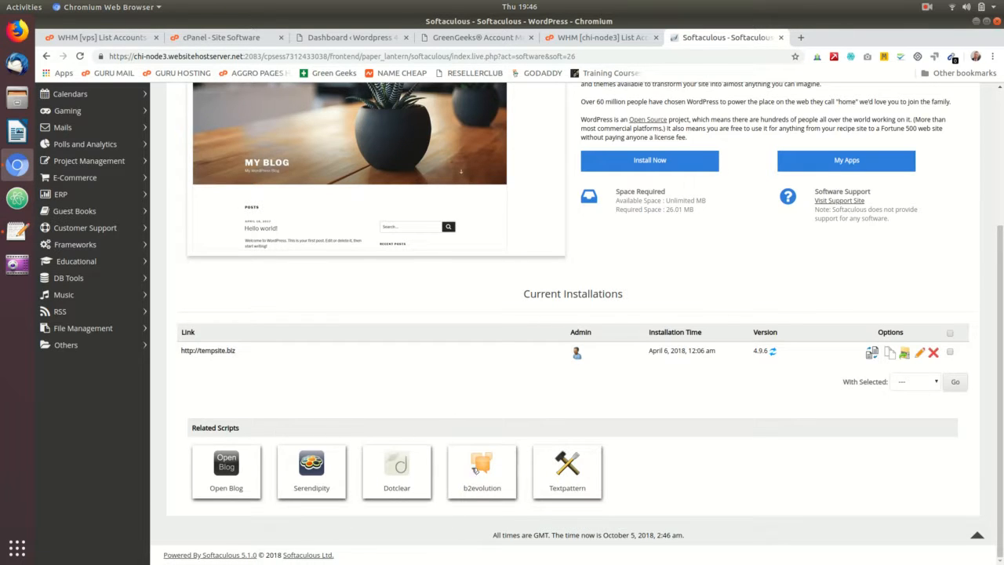
scroll(685, 447, "up", 5)
scroll(685, 448, "down", 4)
scroll(684, 444, "up", 3)
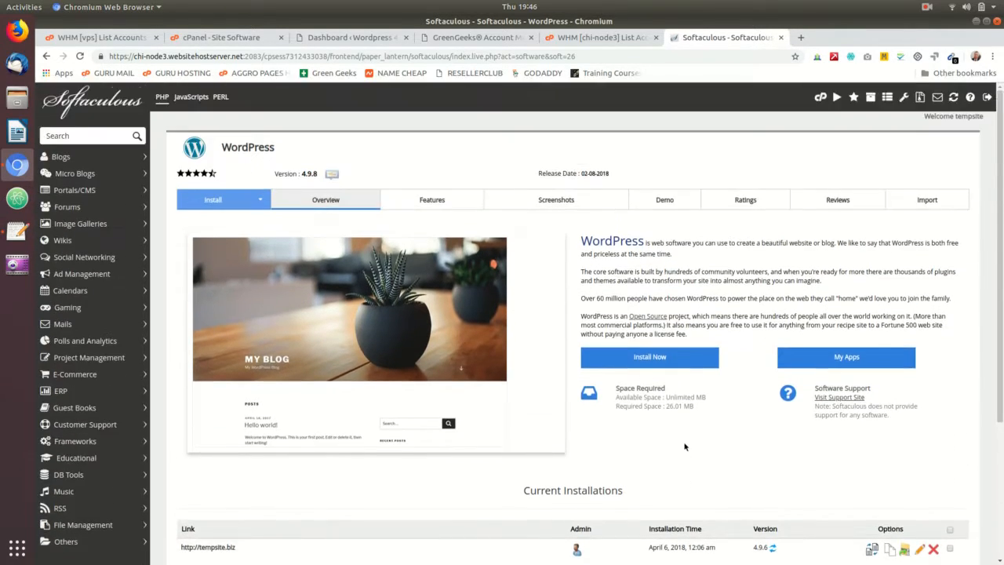
scroll(684, 424, "down", 4)
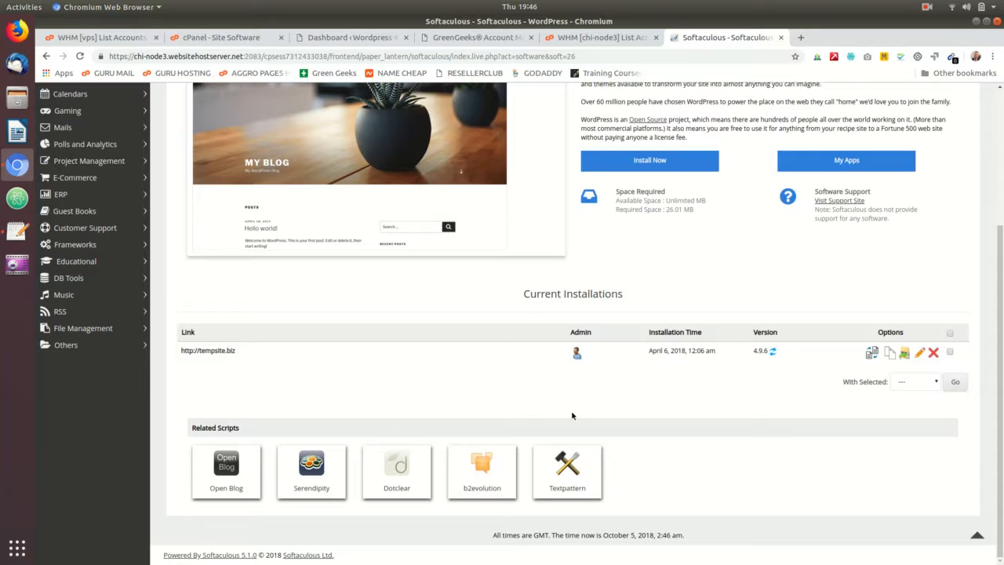
scroll(667, 274, "up", 5)
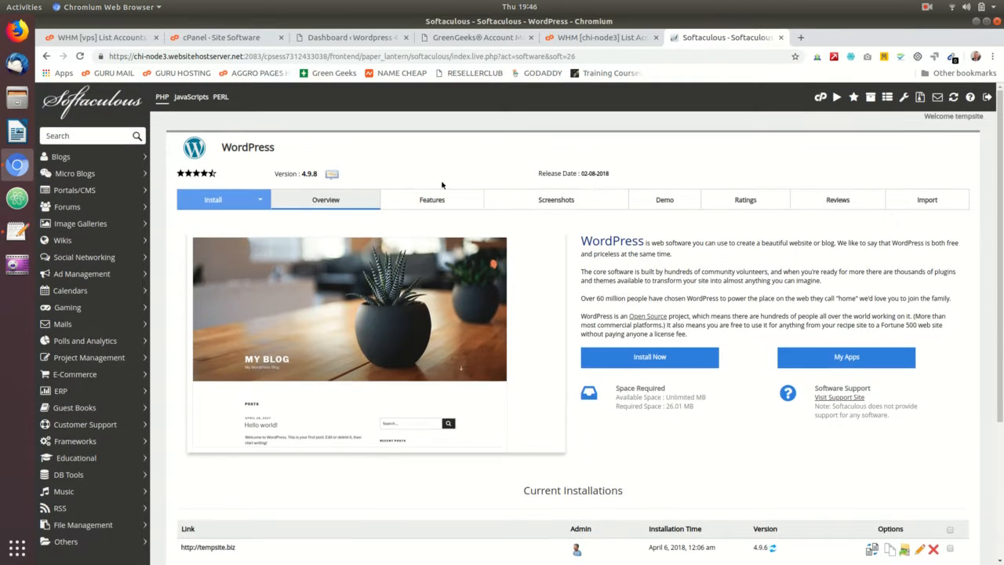
scroll(713, 232, "down", 4)
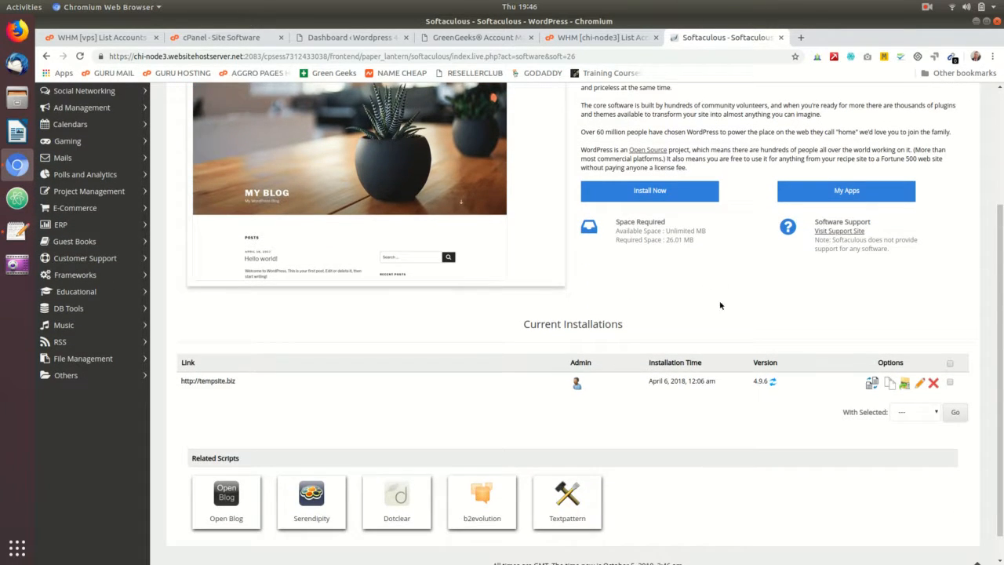
scroll(721, 302, "up", 4)
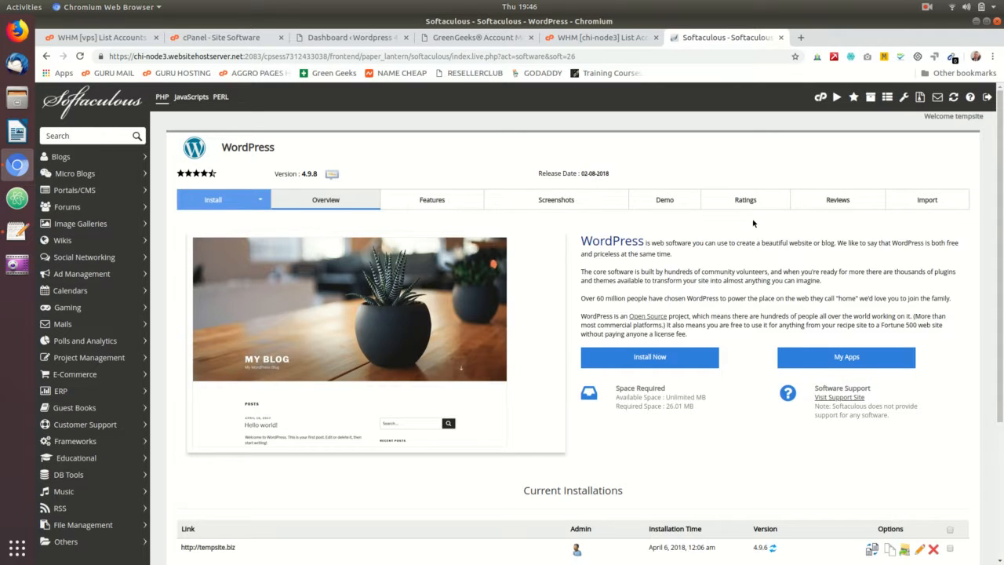
scroll(753, 235, "down", 5)
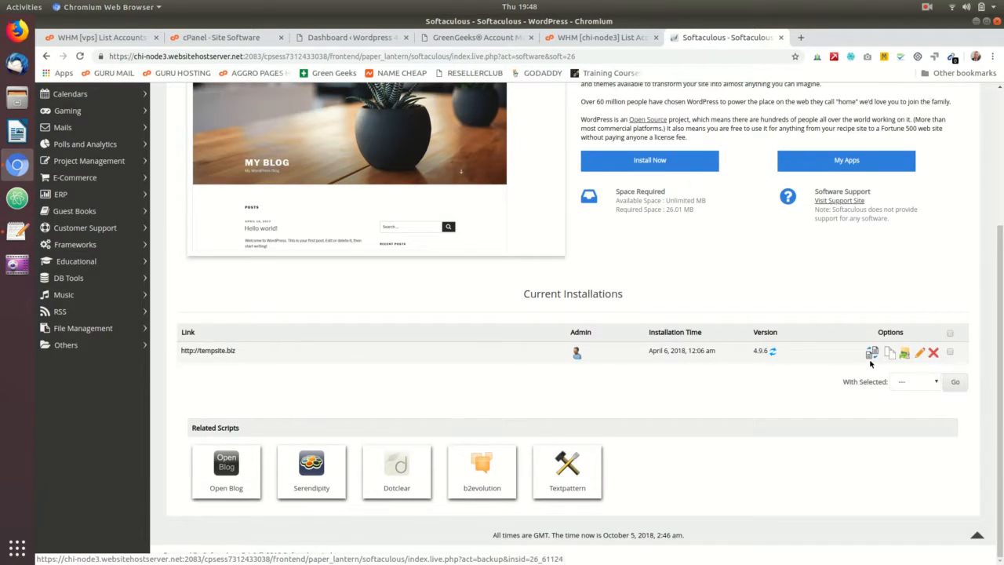
scroll(766, 341, "up", 3)
scroll(766, 342, "up", 1)
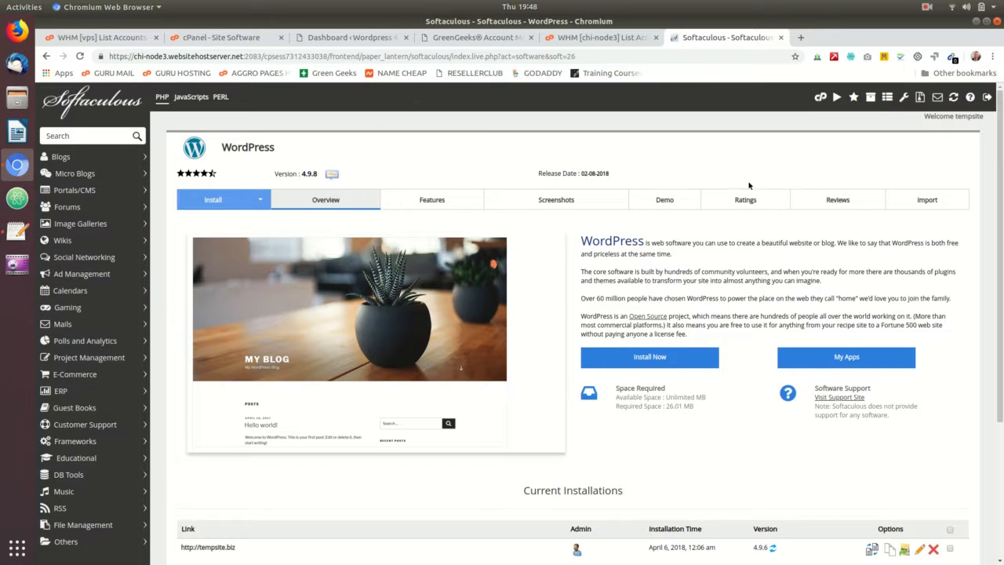
left_click(821, 98)
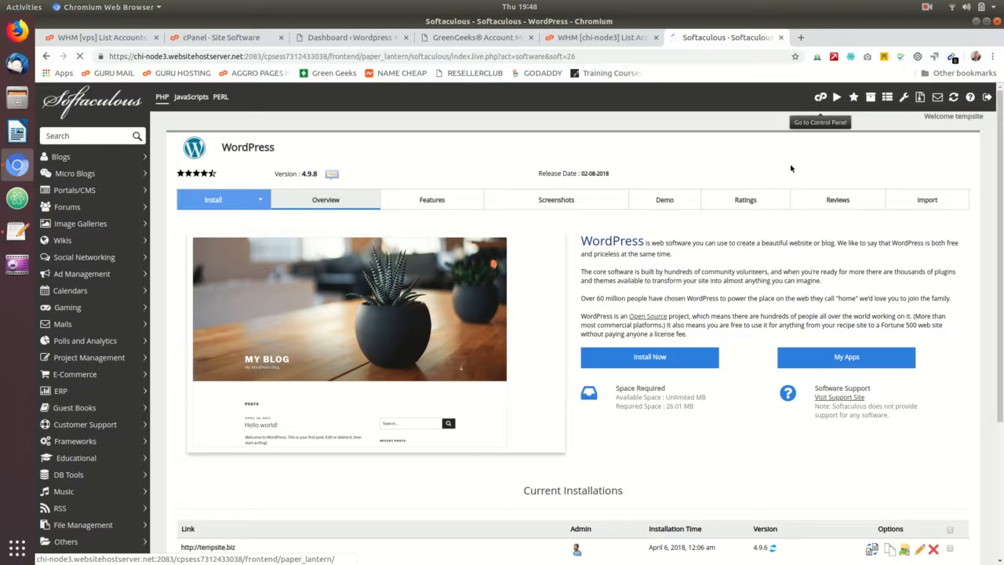
scroll(467, 271, "down", 15)
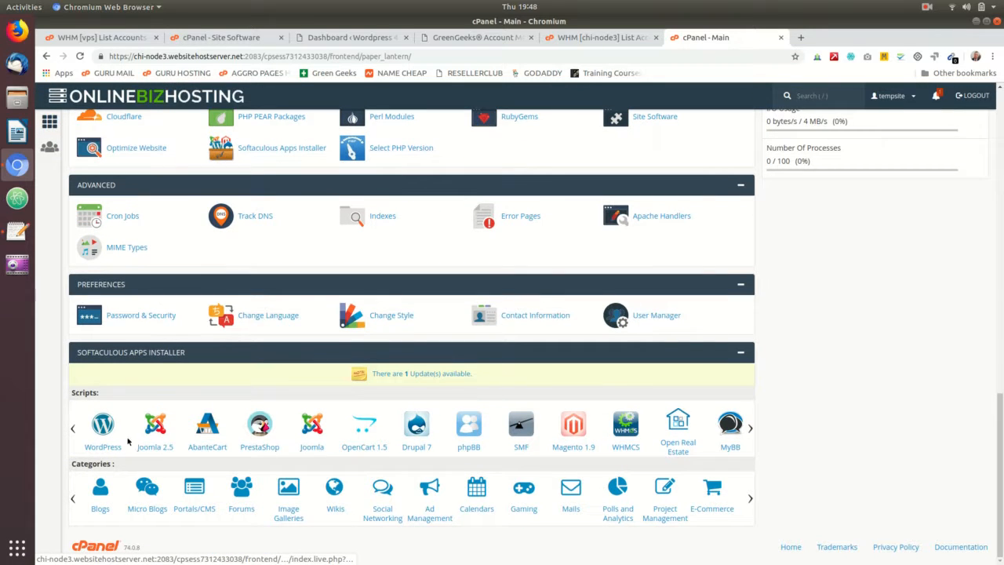
left_click(106, 427)
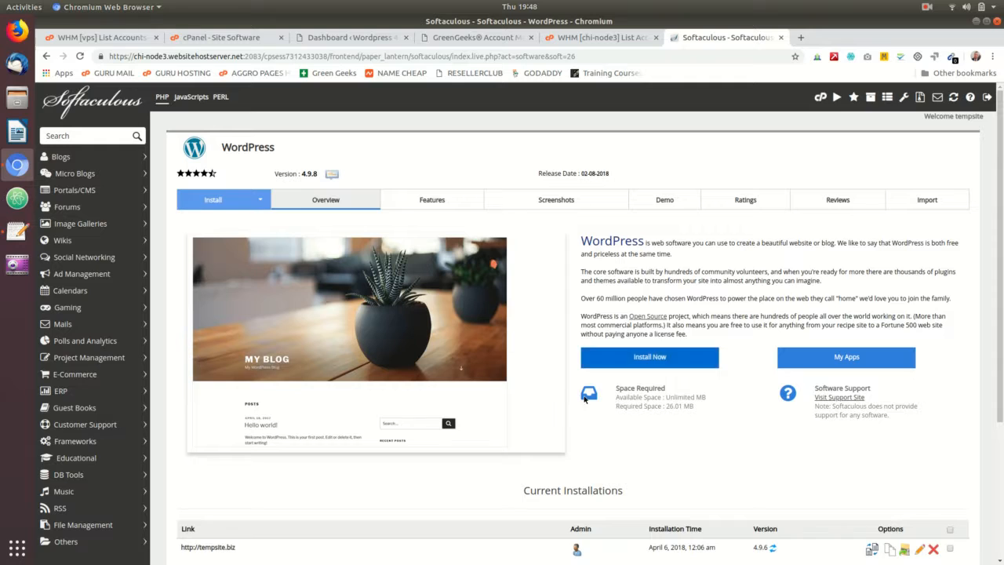
scroll(785, 314, "down", 2)
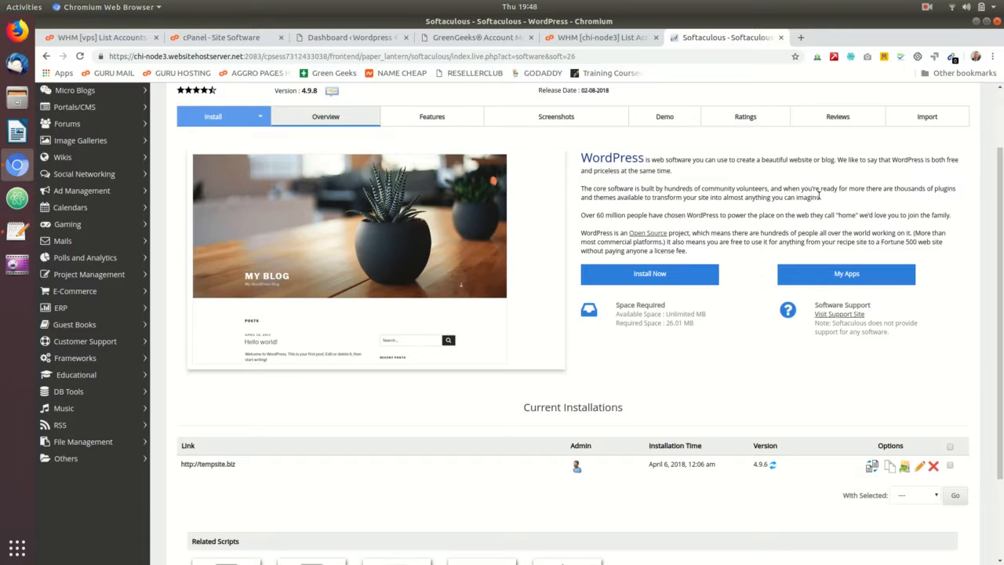
left_click(667, 277)
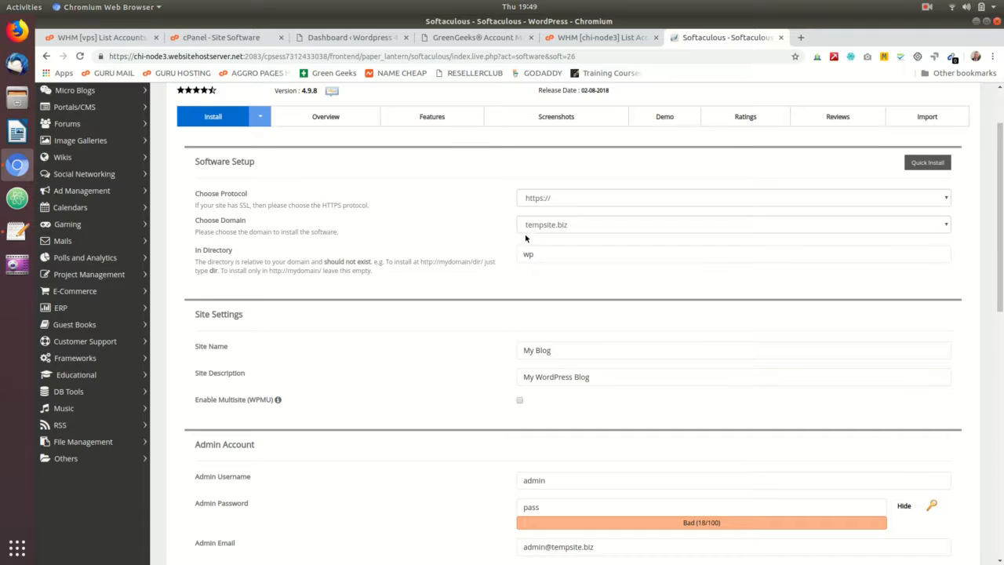
left_click(574, 197)
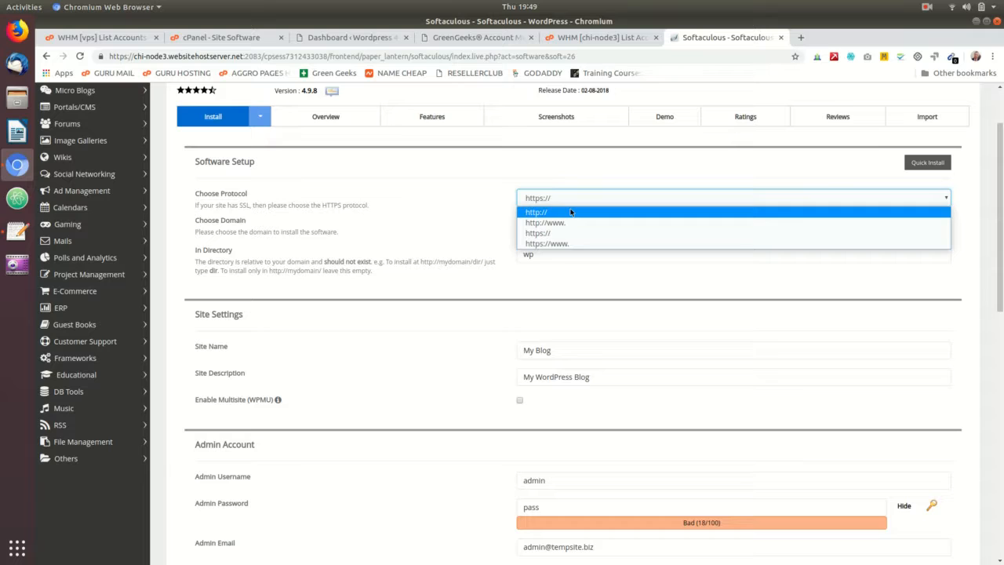
left_click(572, 212)
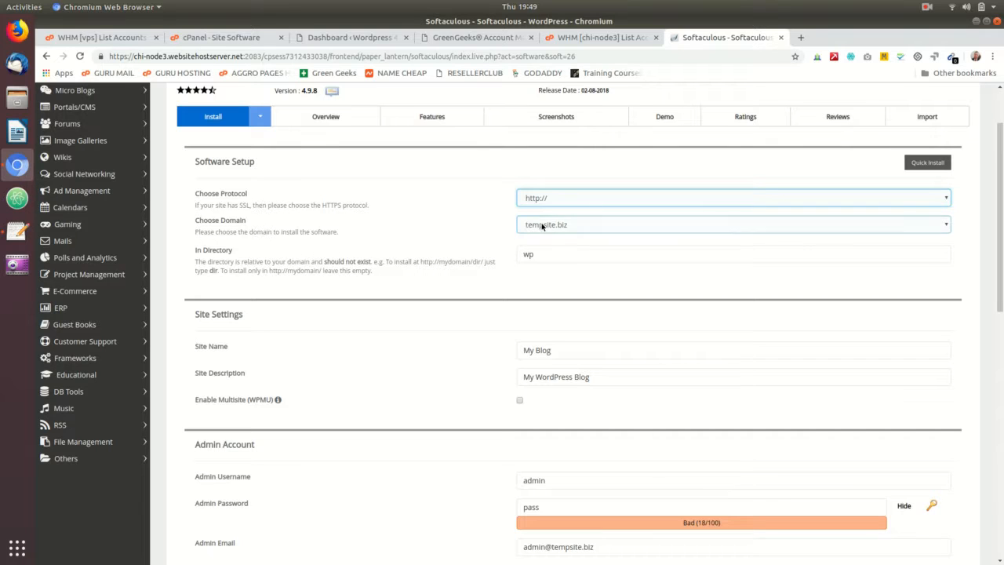
left_click(559, 225)
left_click(570, 239)
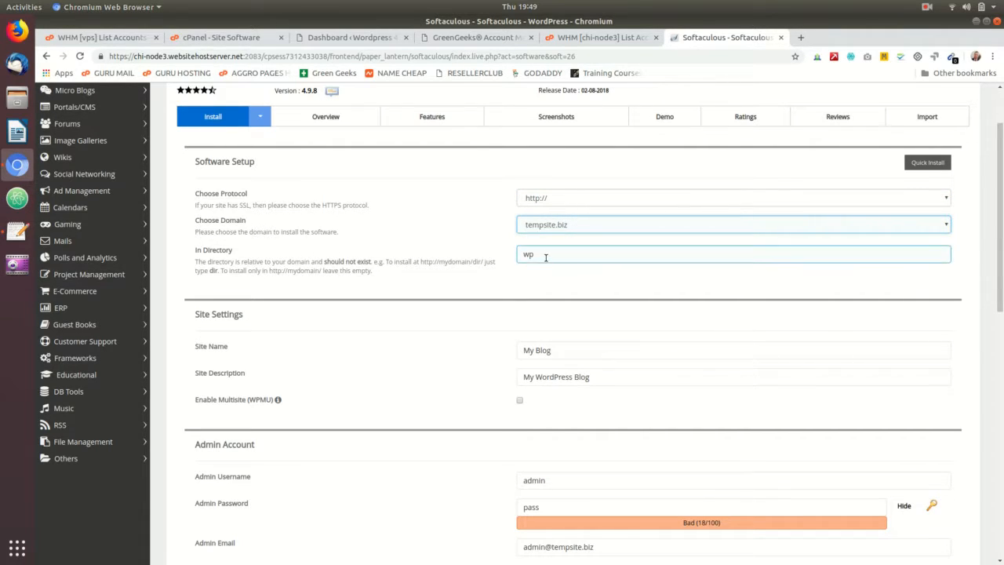
Step: Keep the install directory as wp and select the 'My Blog' site name for replacement
double_click(545, 257)
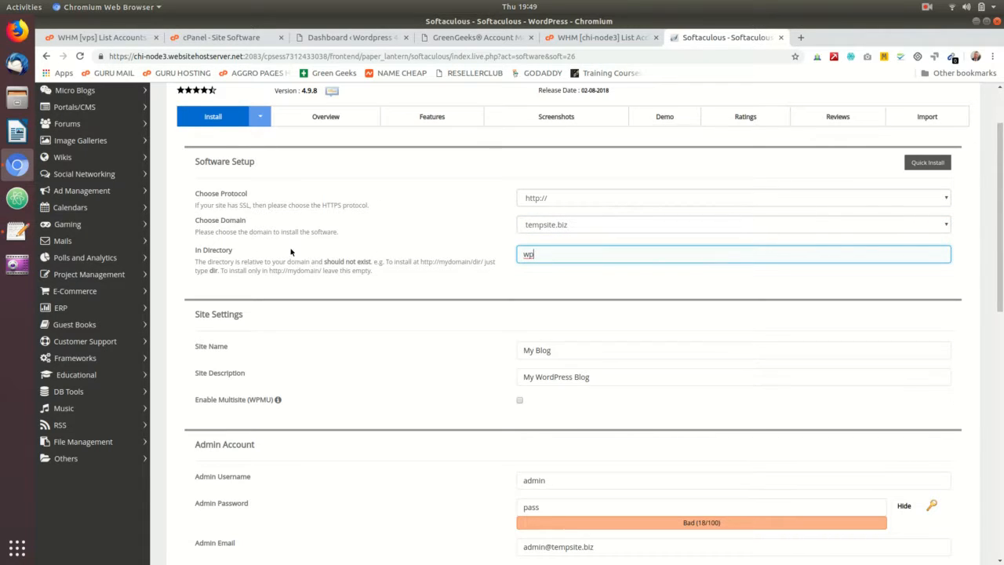
double_click(536, 252)
left_click(554, 243)
left_click(549, 255)
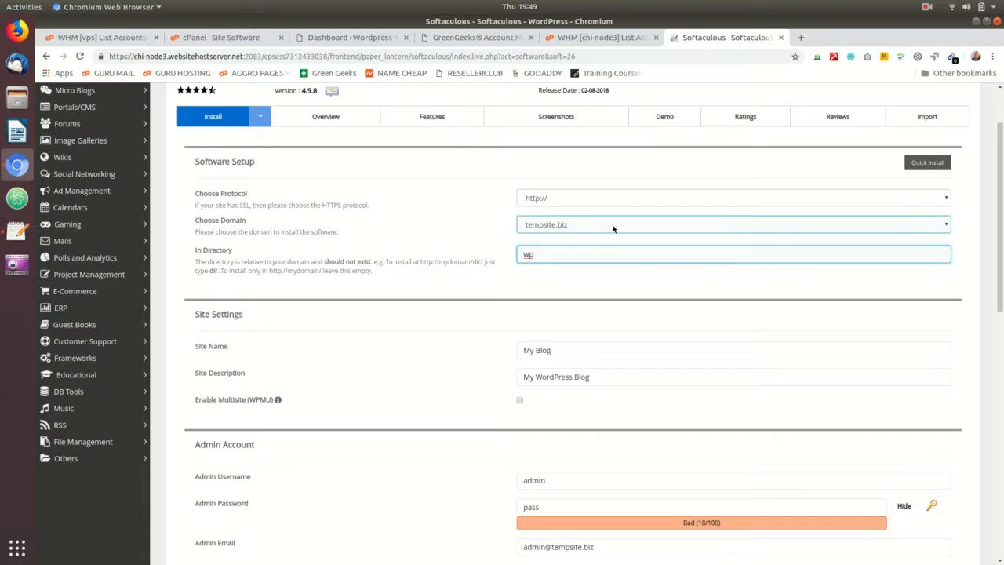
scroll(549, 251, "down", 3)
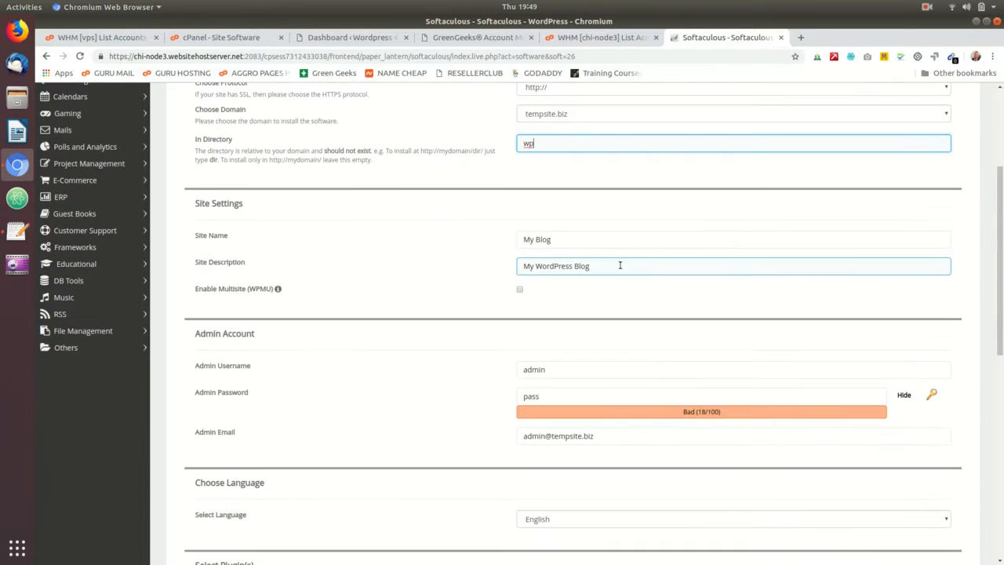
triple_click(569, 186)
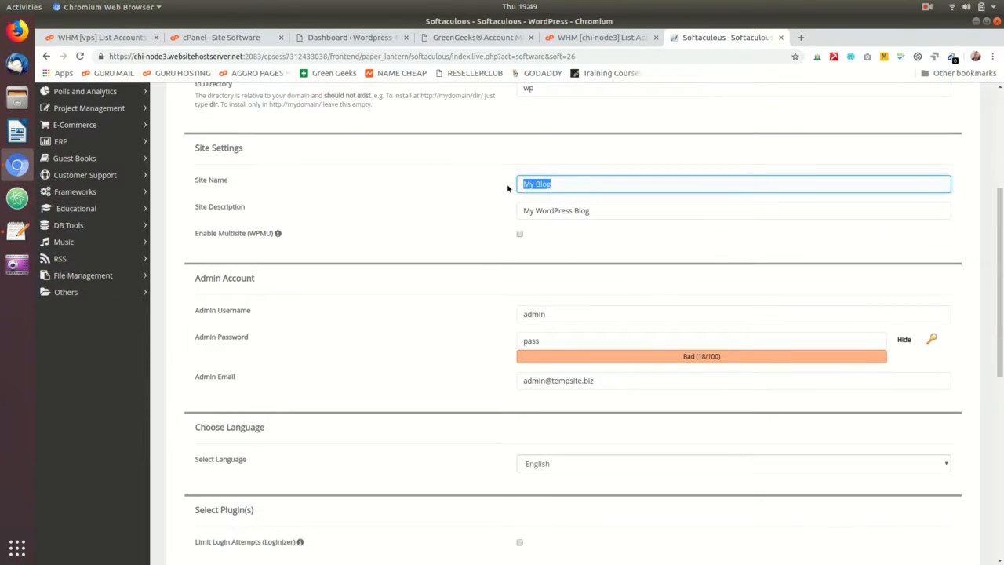
left_click(562, 183)
left_click_drag(572, 186, 475, 191)
key("Tab")
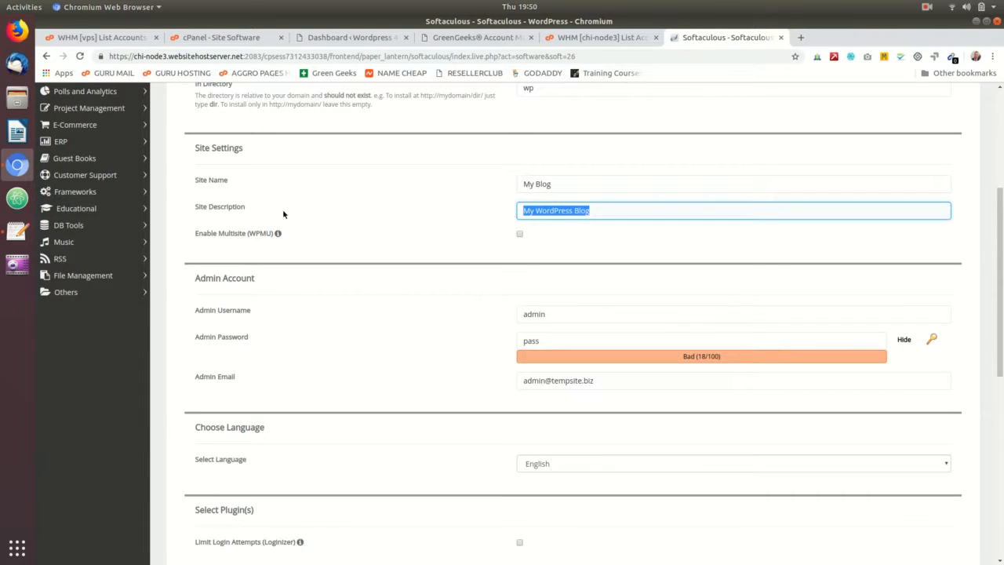
left_click(573, 212)
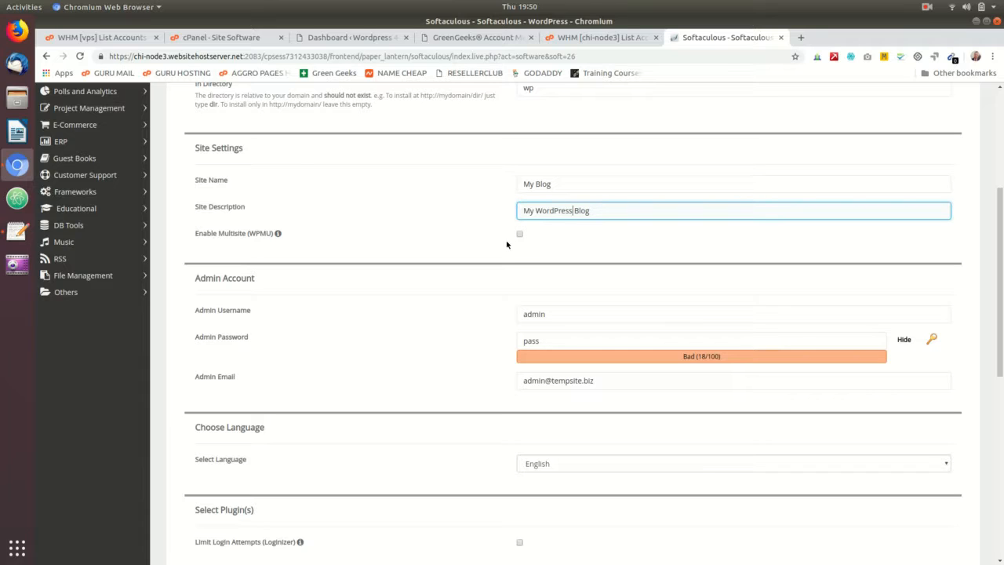
scroll(507, 244, "down", 2)
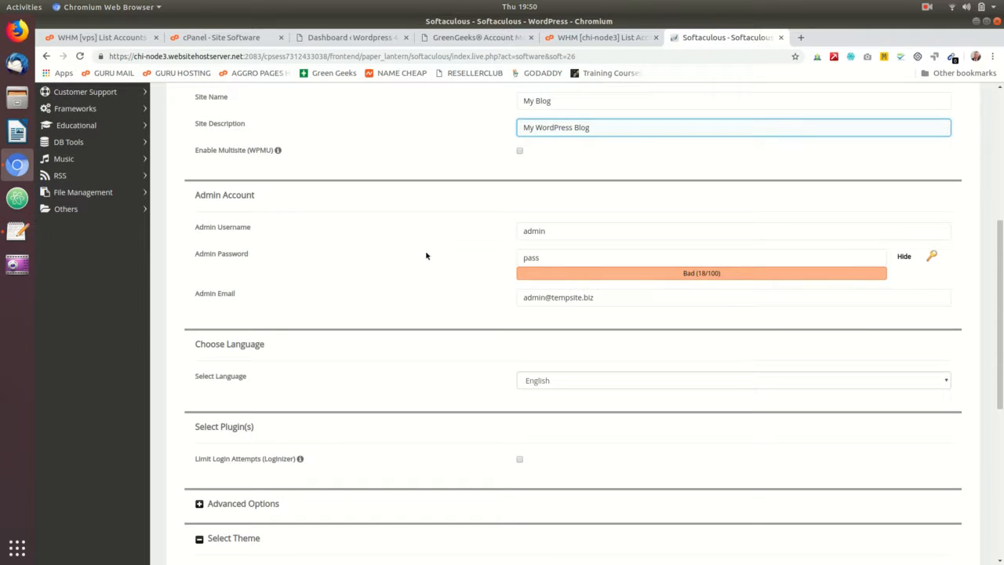
Step: Replace the default admin username with a new one
left_click_drag(547, 230, 480, 236)
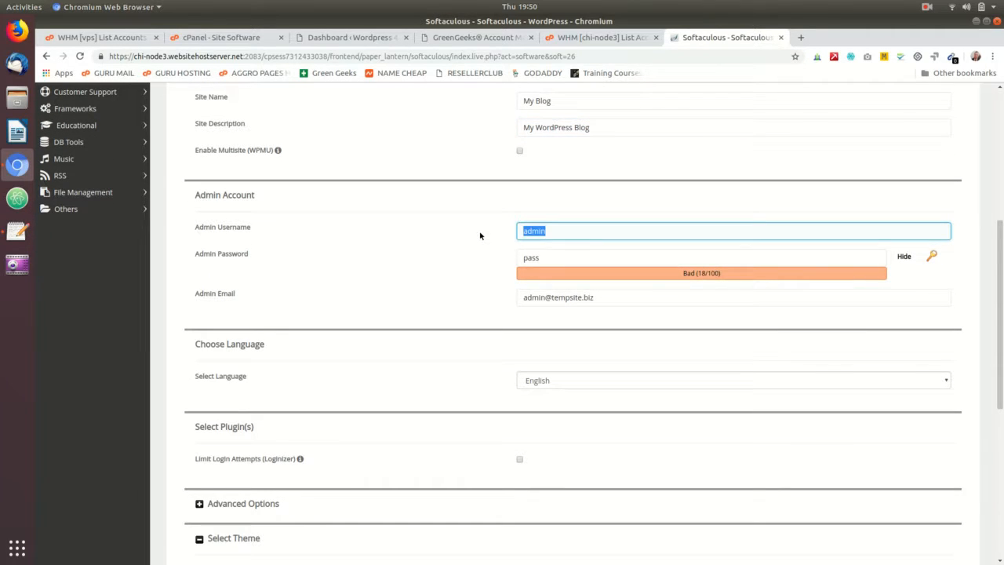
type("vegasseoguru")
left_click(568, 221)
left_click(536, 259)
Step: Generate a strong (65/100) admin password, copy it, and select the default admin e-mail
left_click_drag(550, 258, 481, 262)
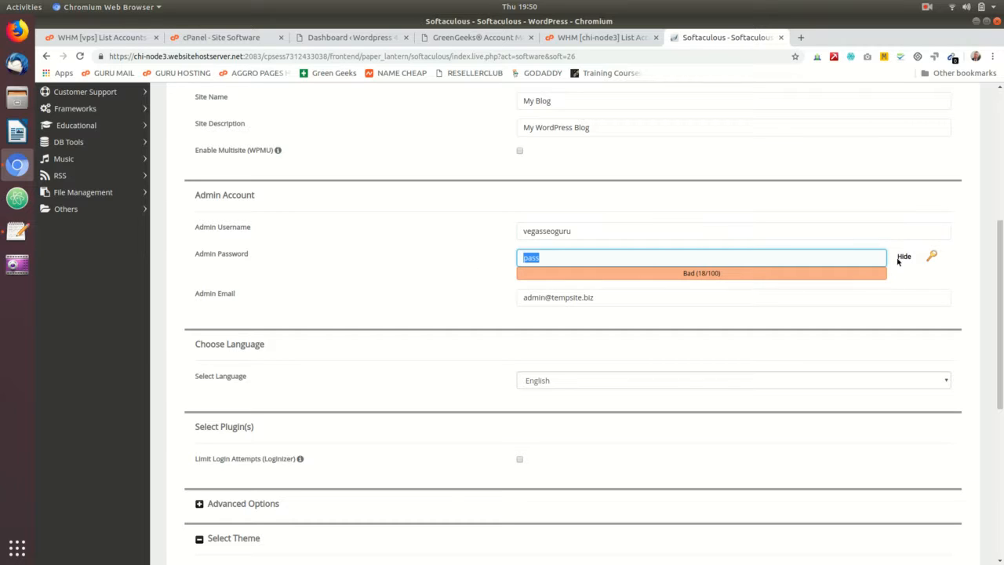
left_click(935, 256)
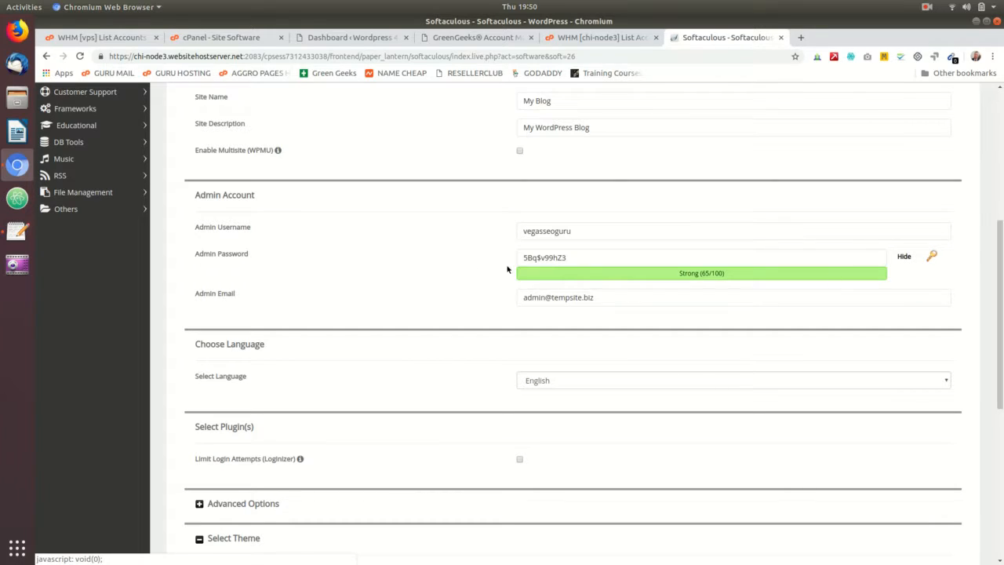
left_click(567, 258)
left_click_drag(567, 257, 524, 258)
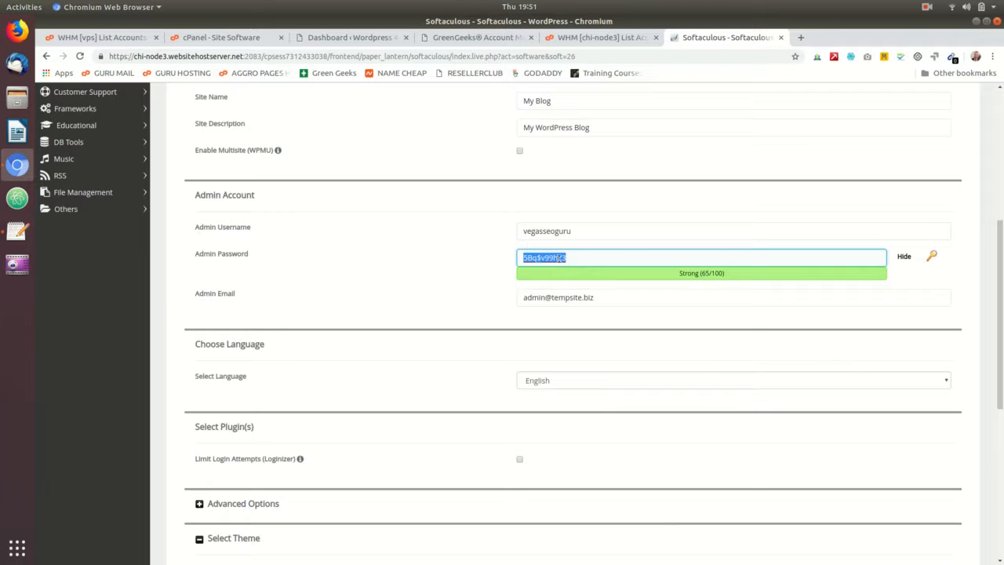
right_click(551, 259)
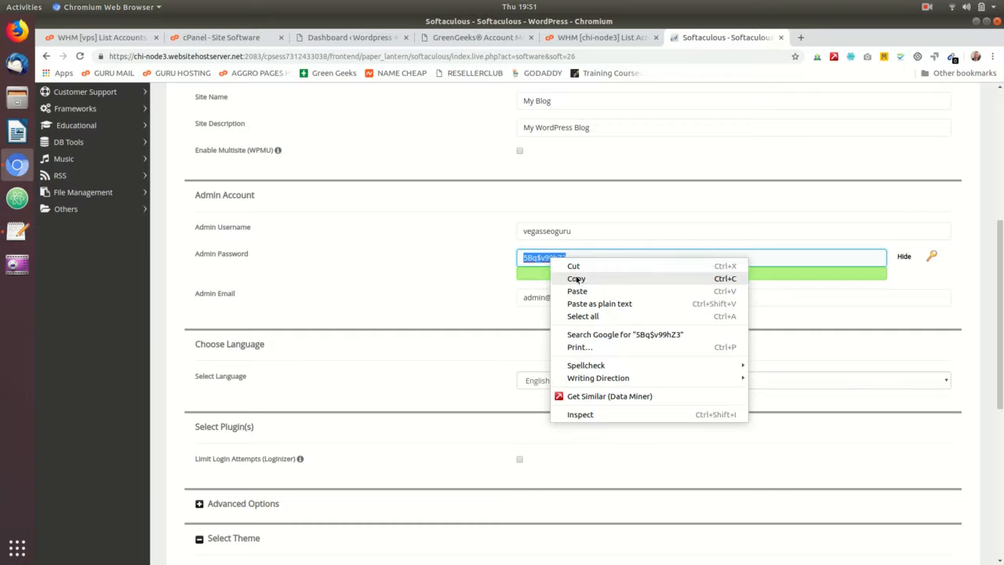
left_click(578, 280)
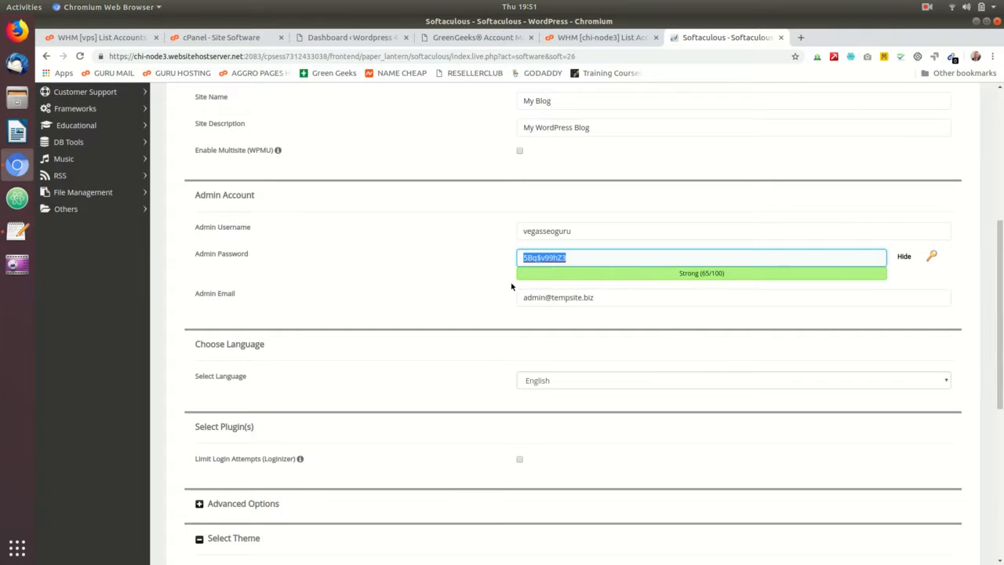
left_click_drag(605, 297, 492, 304)
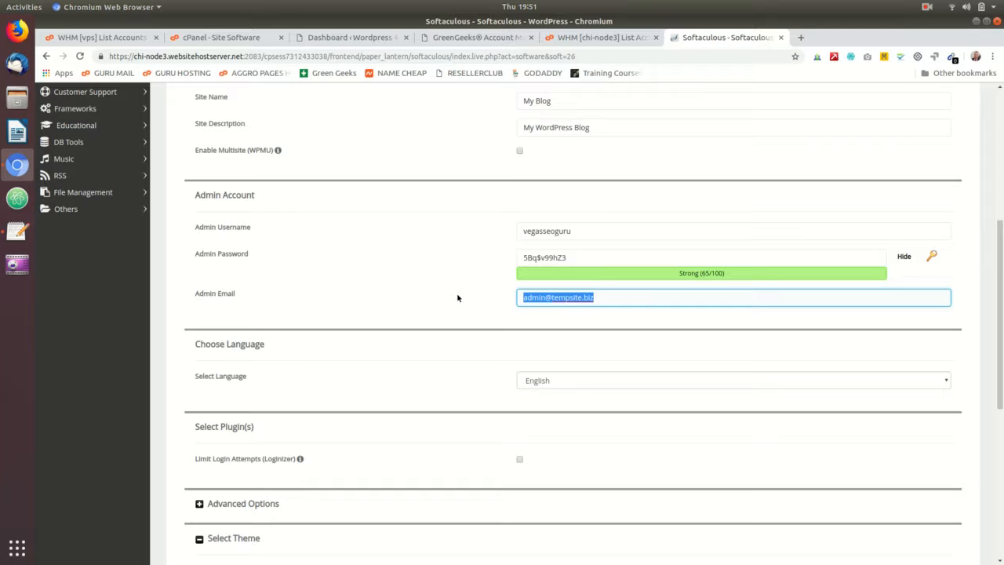
Step: Change the admin e-mail to the owner's own e-mail address
triple_click(608, 297)
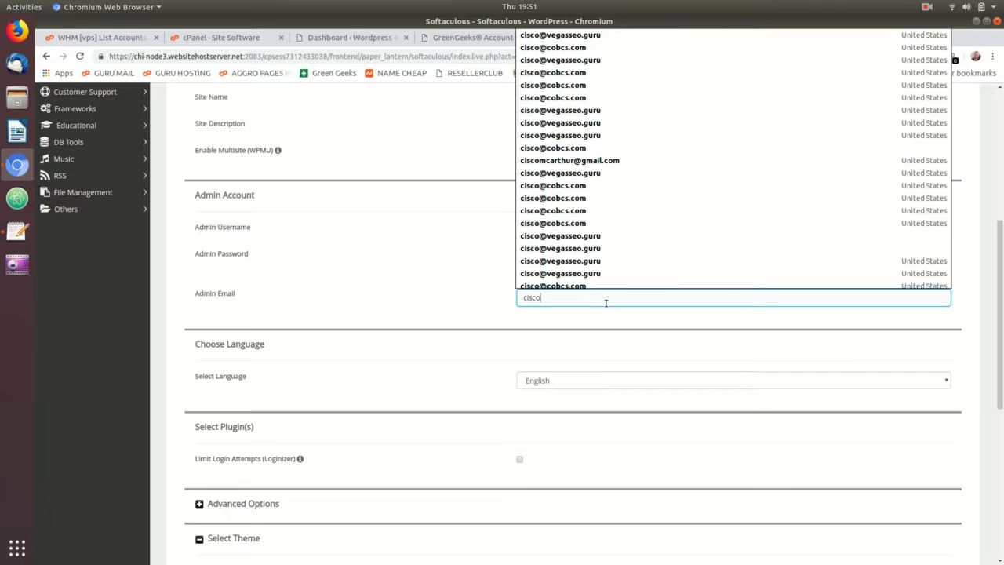
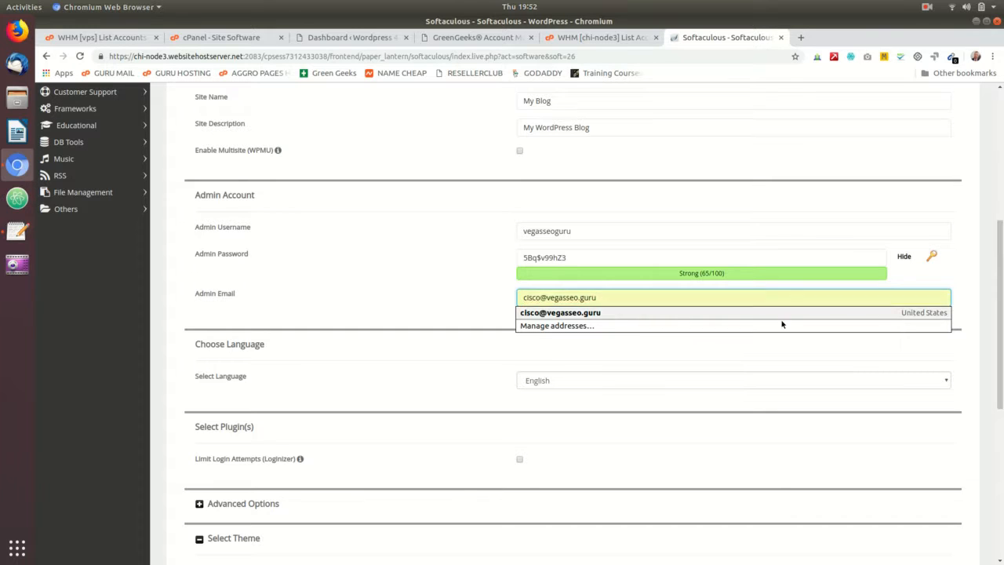
left_click(476, 284)
scroll(455, 294, "down", 1)
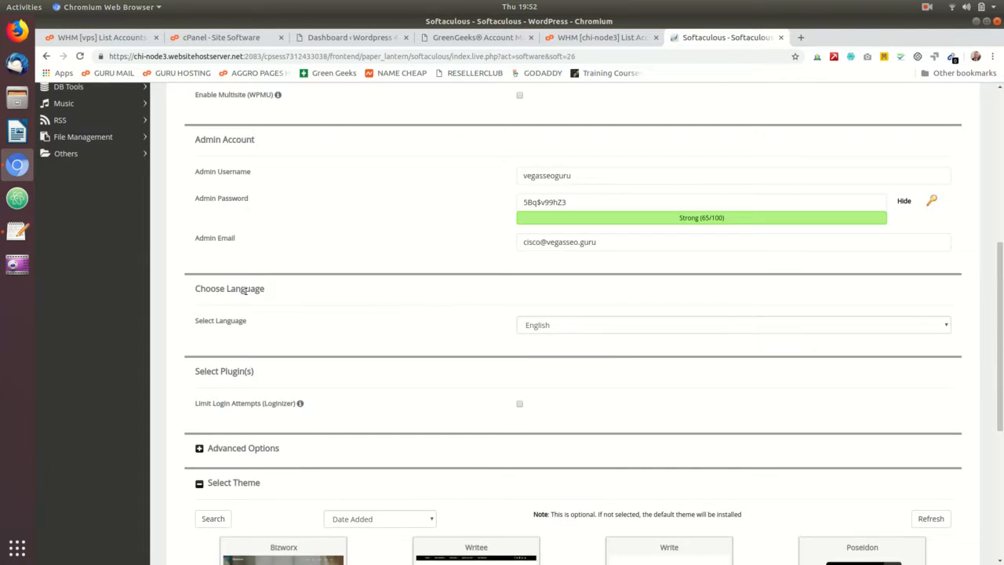
Step: Keep English as the site language and enable the Limit Login Attempts (Loginizer) plugin
left_click(564, 328)
scroll(596, 405, "down", 5)
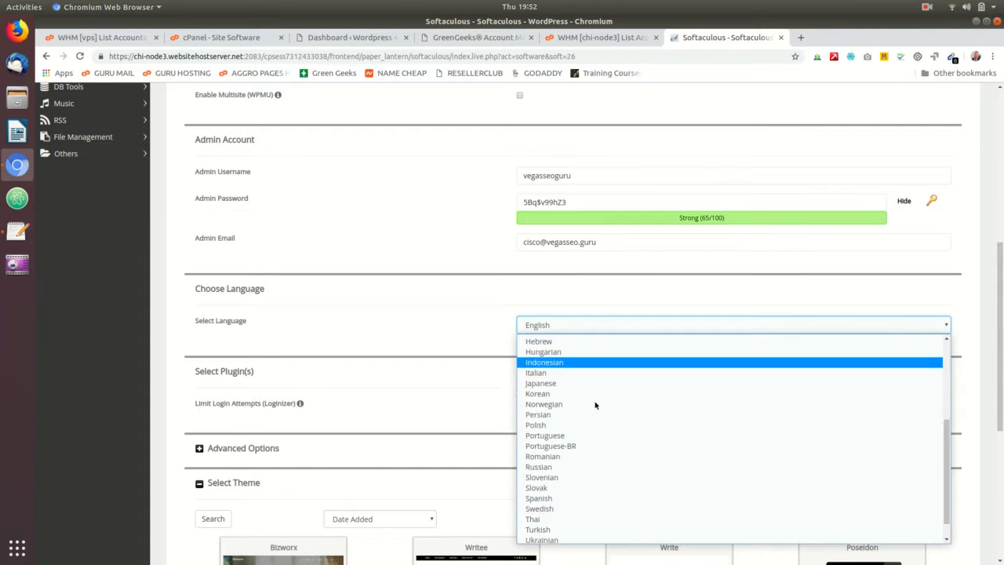
scroll(596, 405, "up", 5)
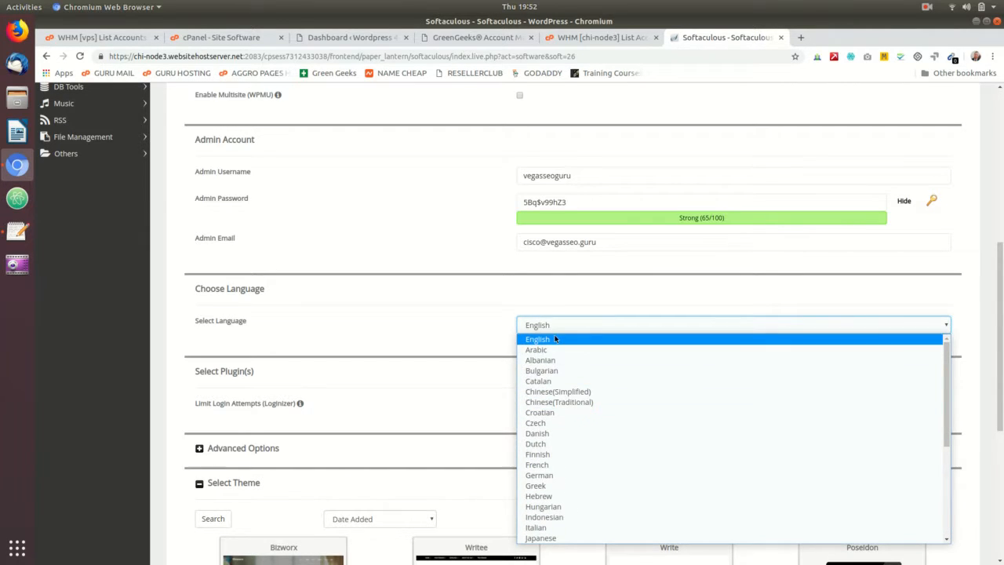
left_click(548, 339)
scroll(463, 312, "down", 1)
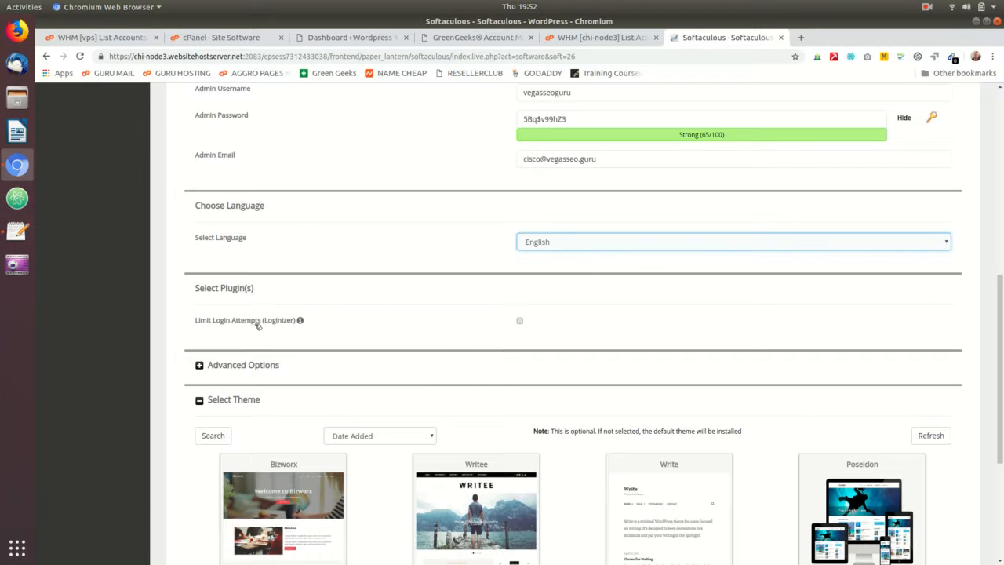
mouse_move(374, 321)
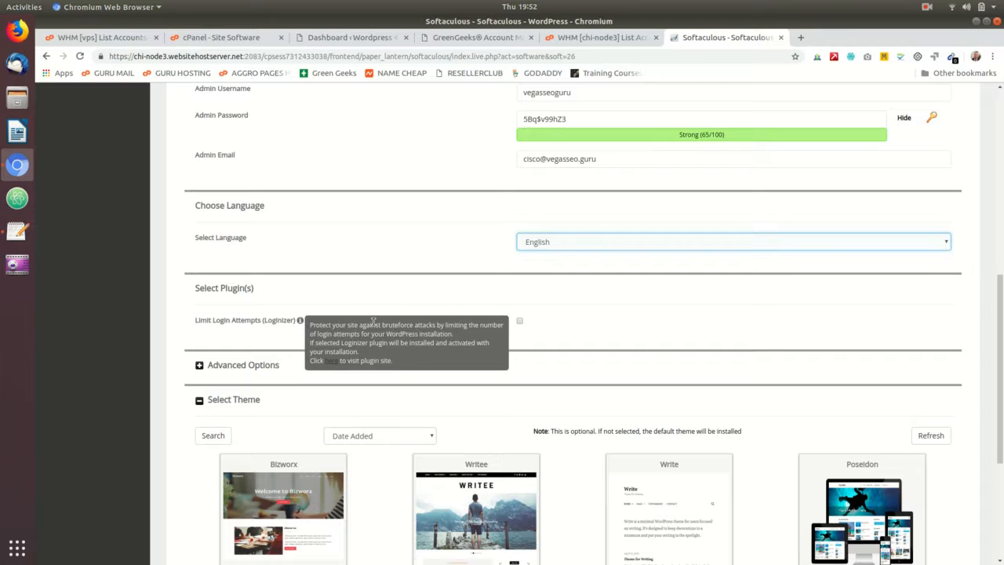
left_click(519, 322)
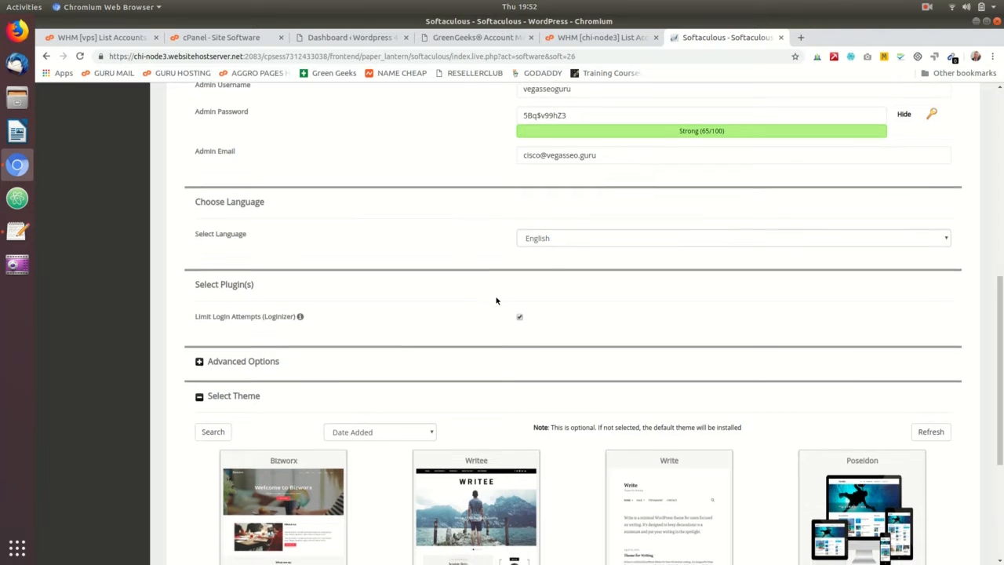
scroll(496, 298, "down", 1)
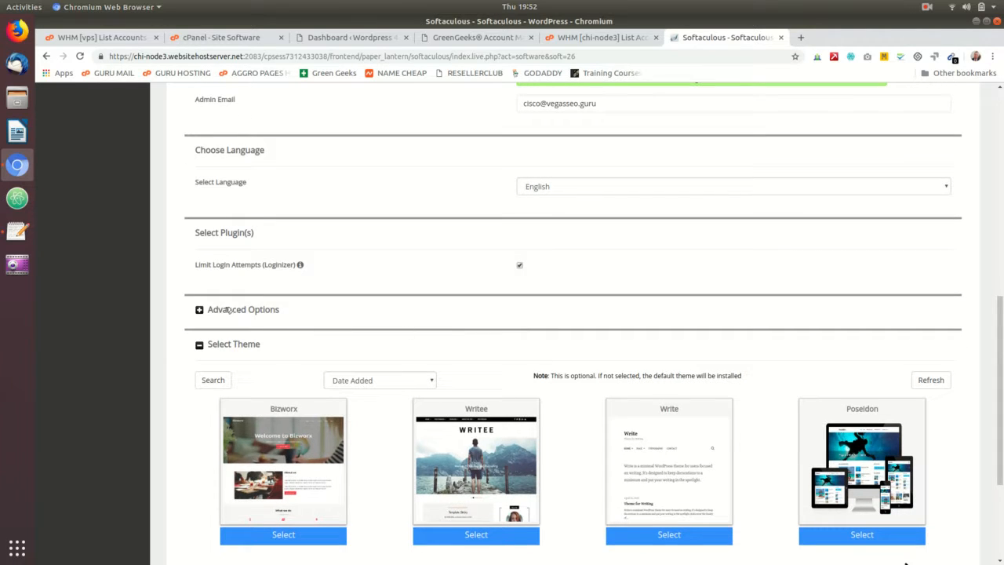
left_click(269, 310)
scroll(485, 324, "down", 3)
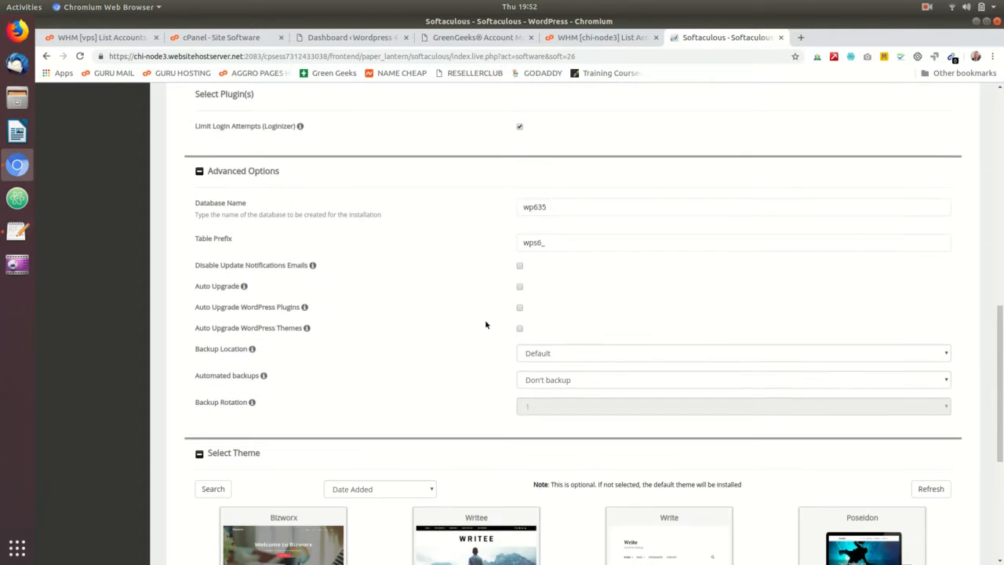
scroll(485, 324, "down", 2)
scroll(576, 354, "up", 2)
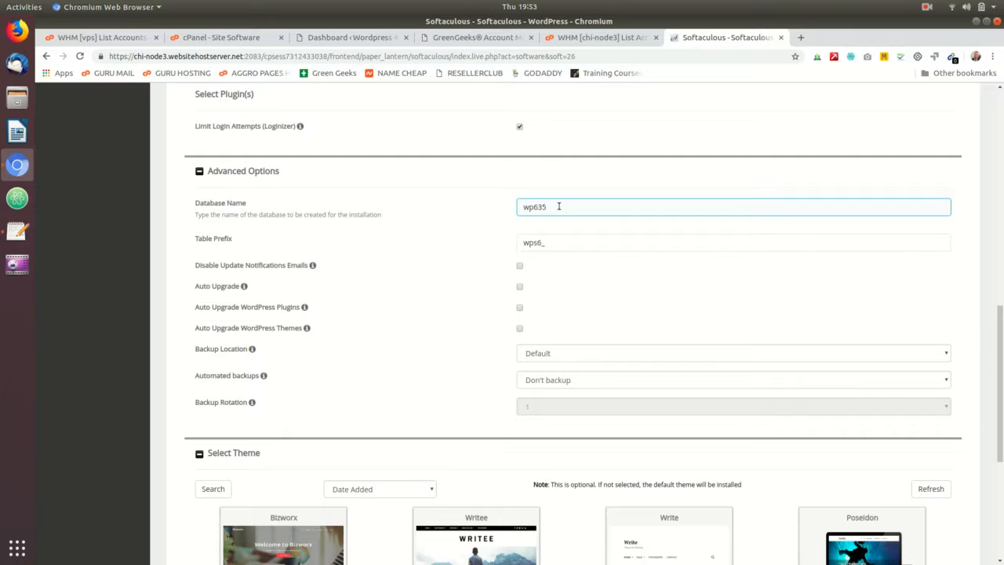
double_click(557, 206)
double_click(547, 242)
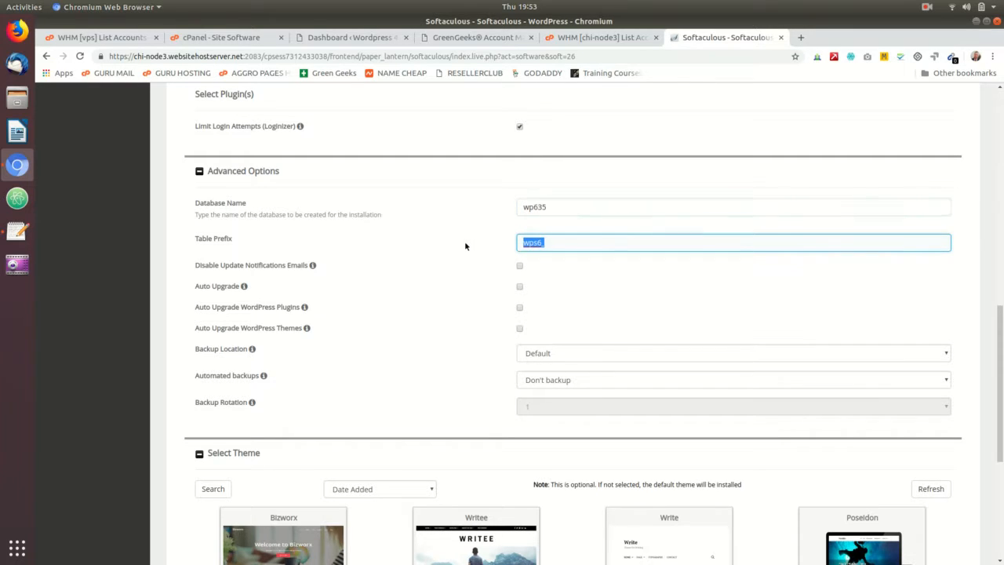
double_click(547, 208)
left_click(534, 207)
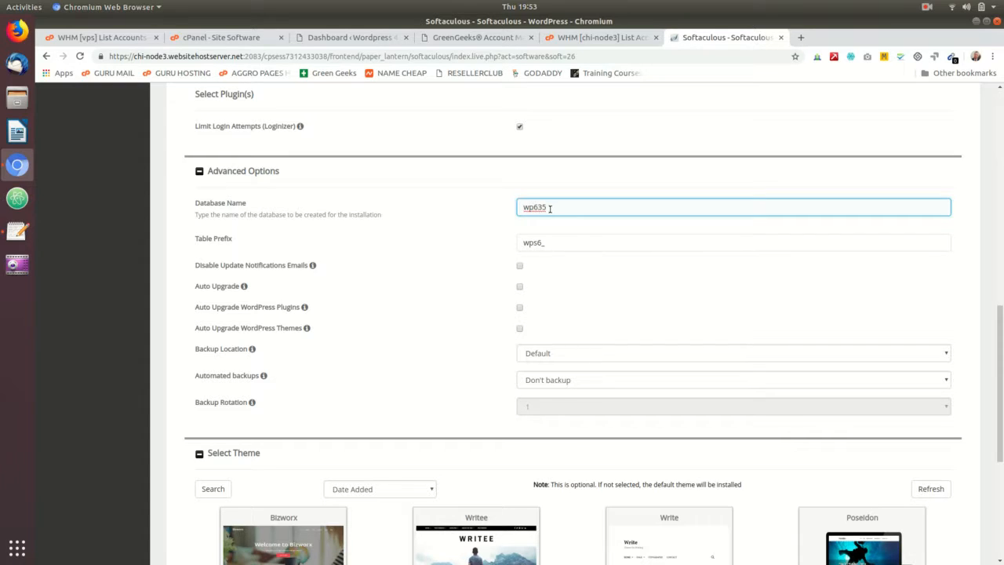
left_click(534, 207)
left_click(545, 242)
left_click(526, 244)
left_click(534, 207)
scroll(499, 252, "down", 2)
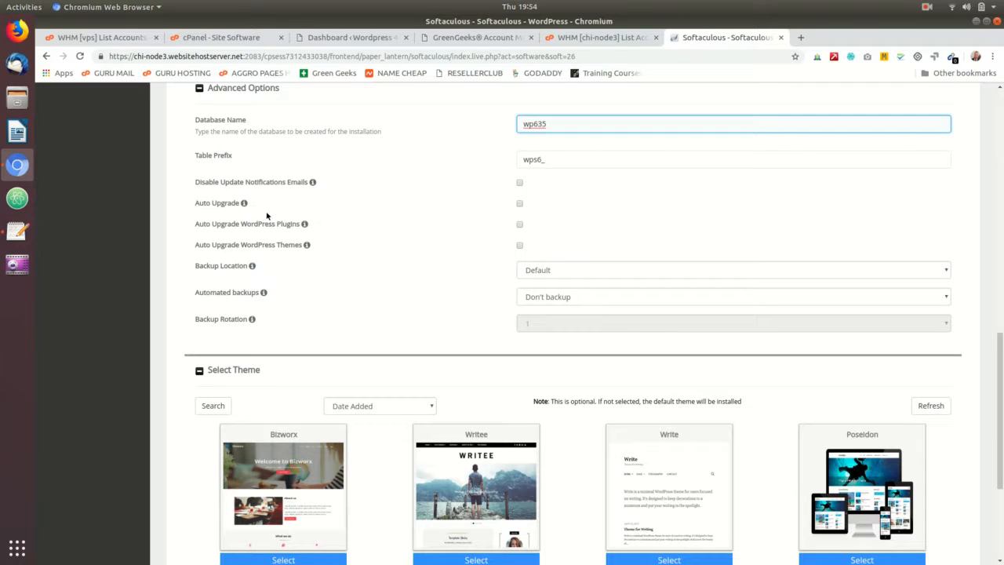
mouse_move(219, 201)
left_click(299, 215)
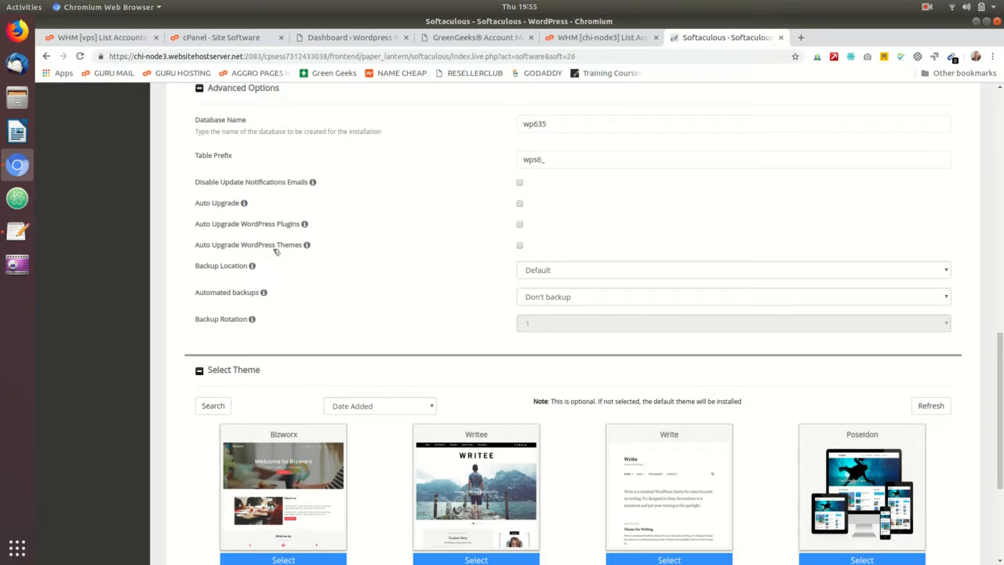
mouse_move(312, 240)
right_click(405, 358)
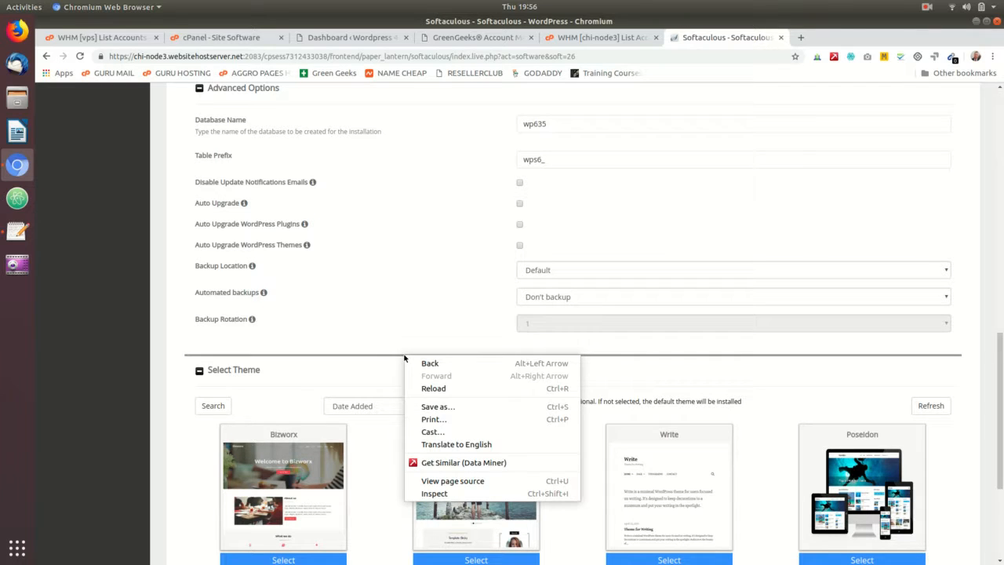
left_click(436, 306)
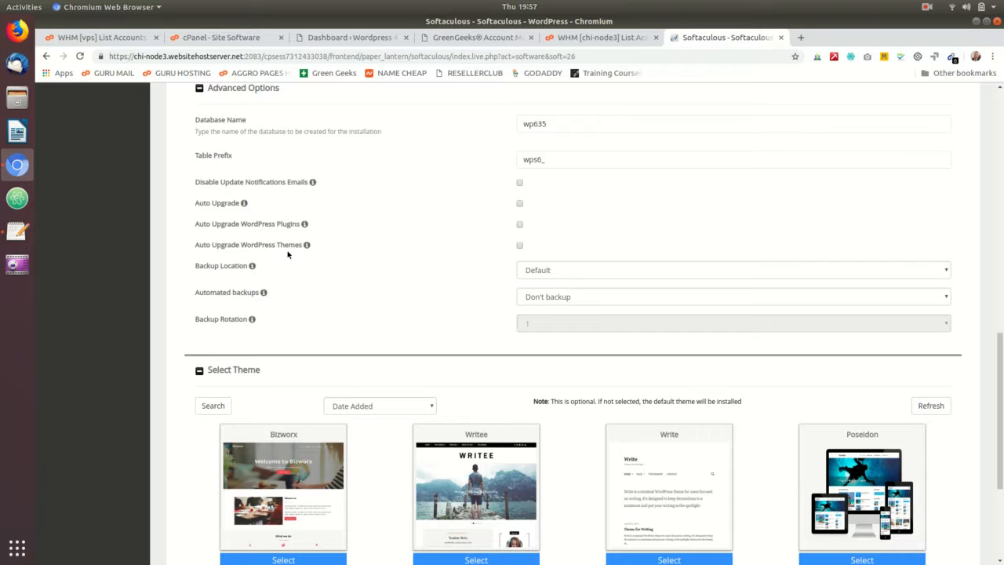
right_click(196, 238)
left_click(383, 288)
Step: Set the WordPress backup location to Local Folder
mouse_move(307, 247)
left_click(603, 267)
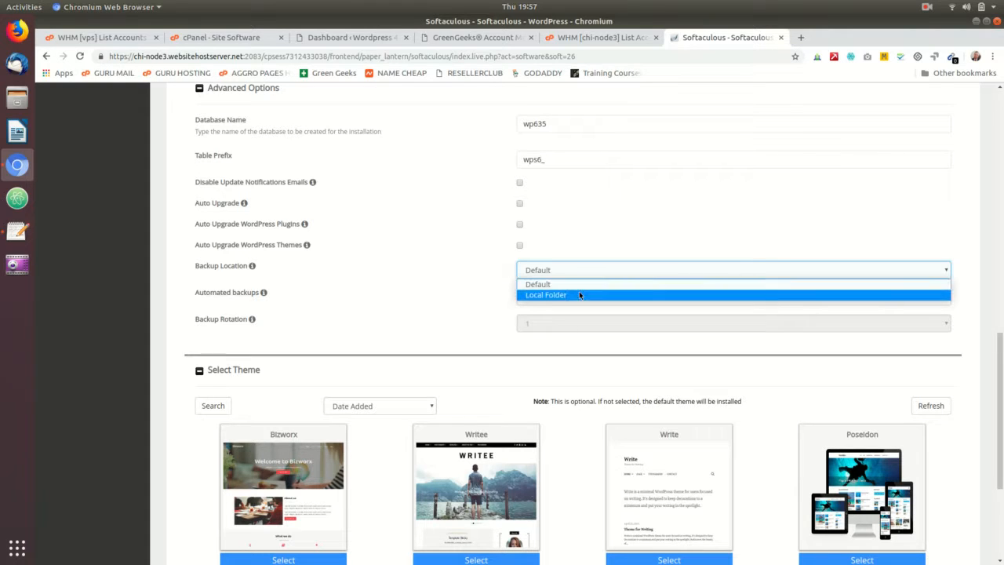
left_click(579, 294)
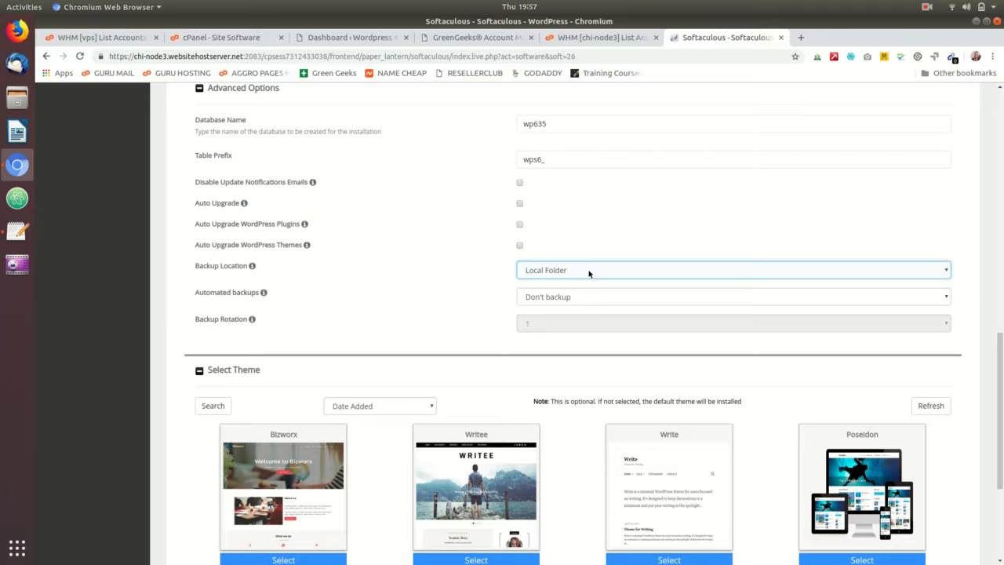
left_click(559, 299)
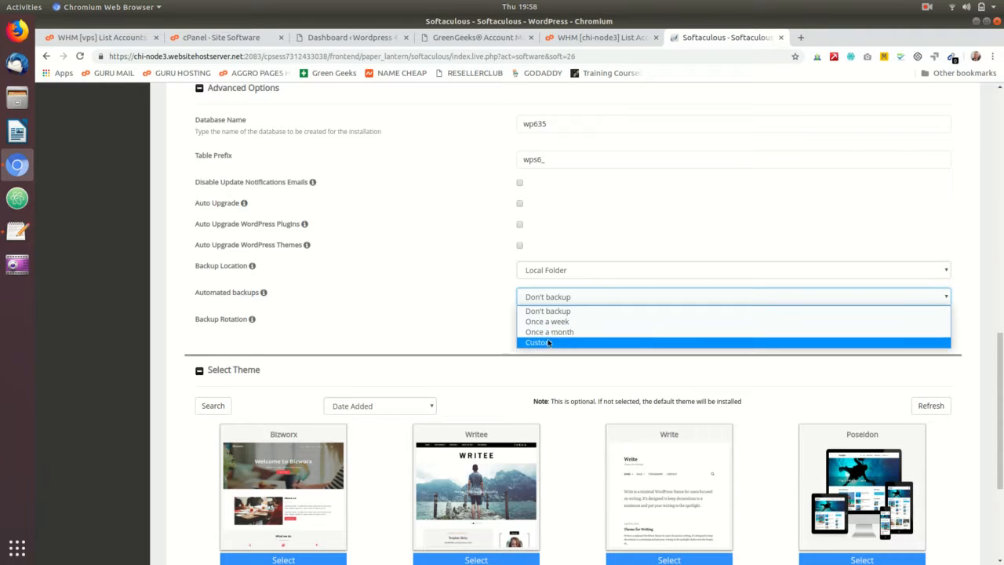
Step: Set automated backups to Once a week with backup rotation kept at 1
left_click(550, 343)
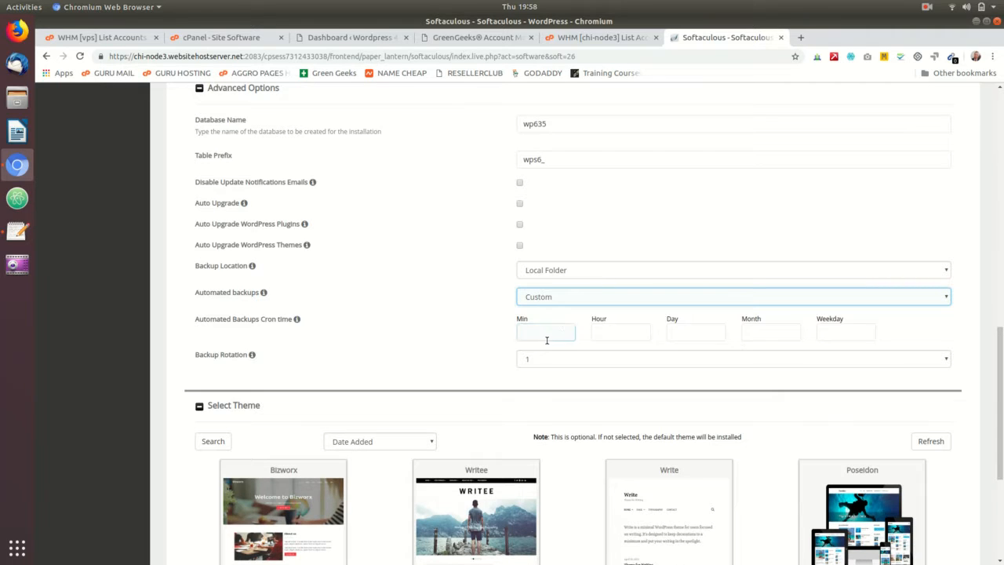
left_click(591, 298)
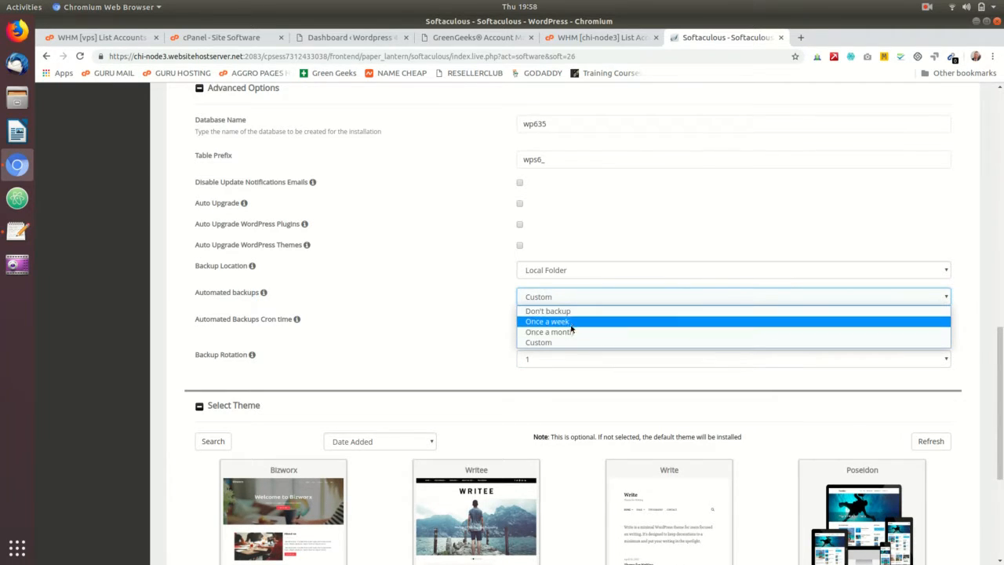
left_click(572, 323)
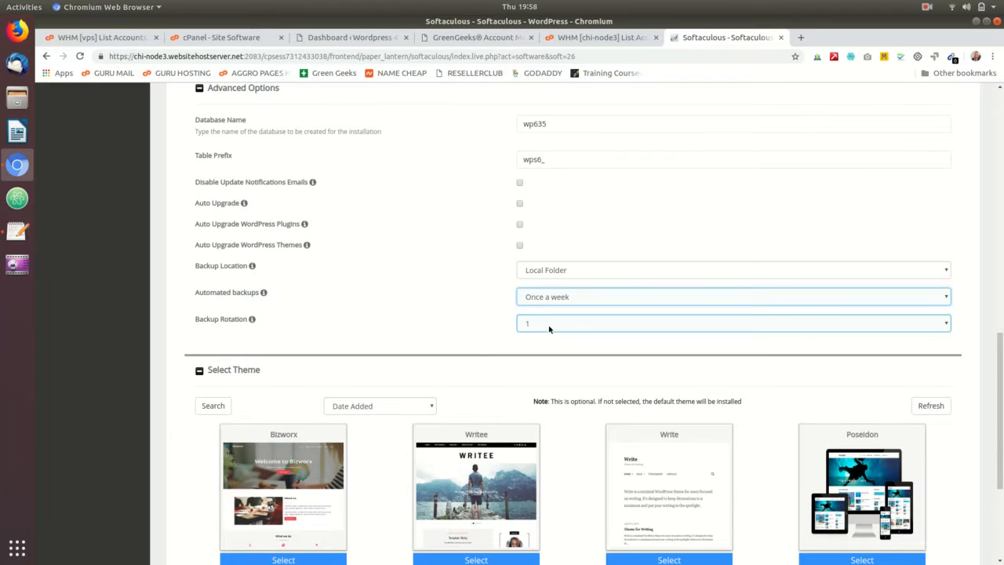
left_click(549, 329)
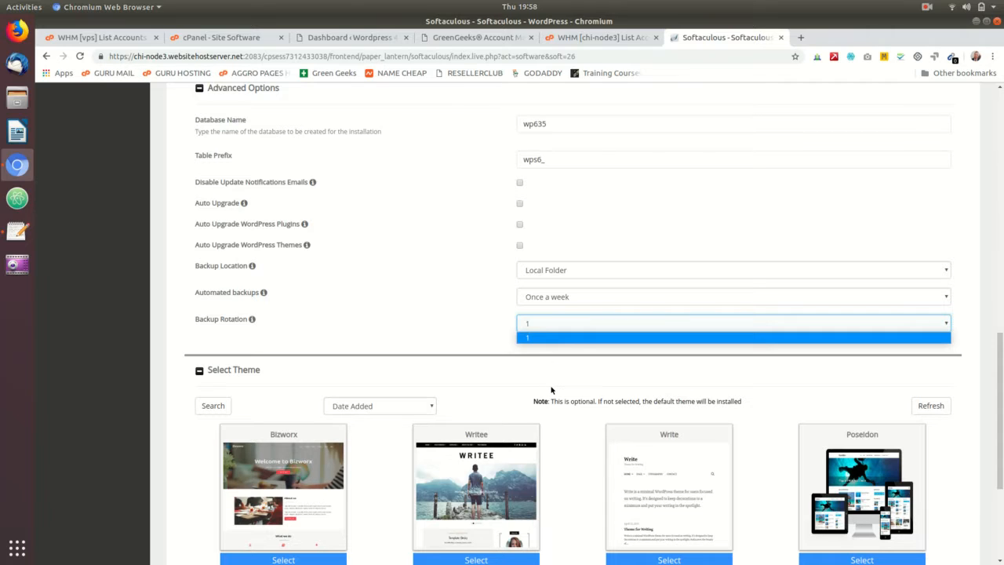
left_click(545, 338)
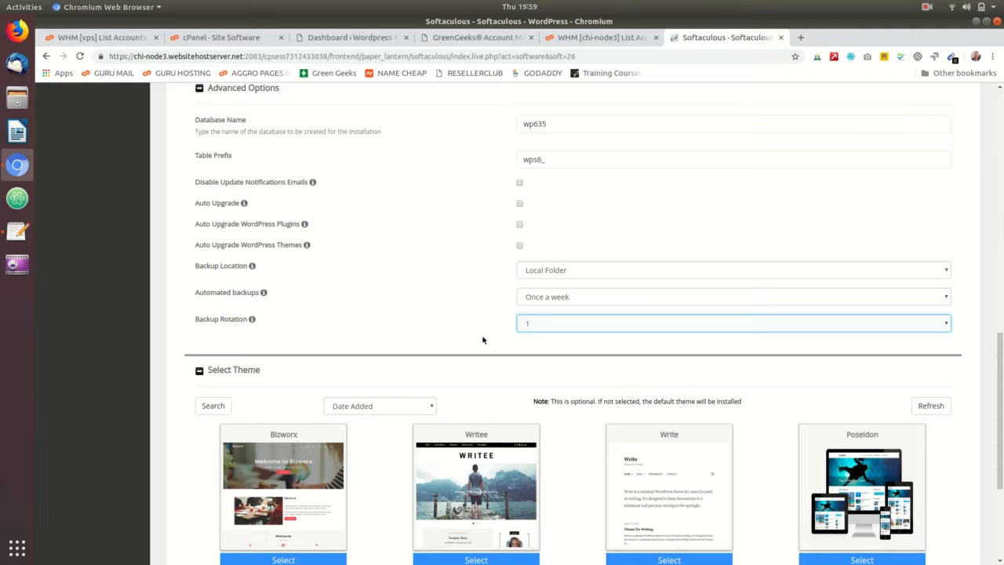
left_click(543, 332)
left_click(541, 331)
left_click(541, 331)
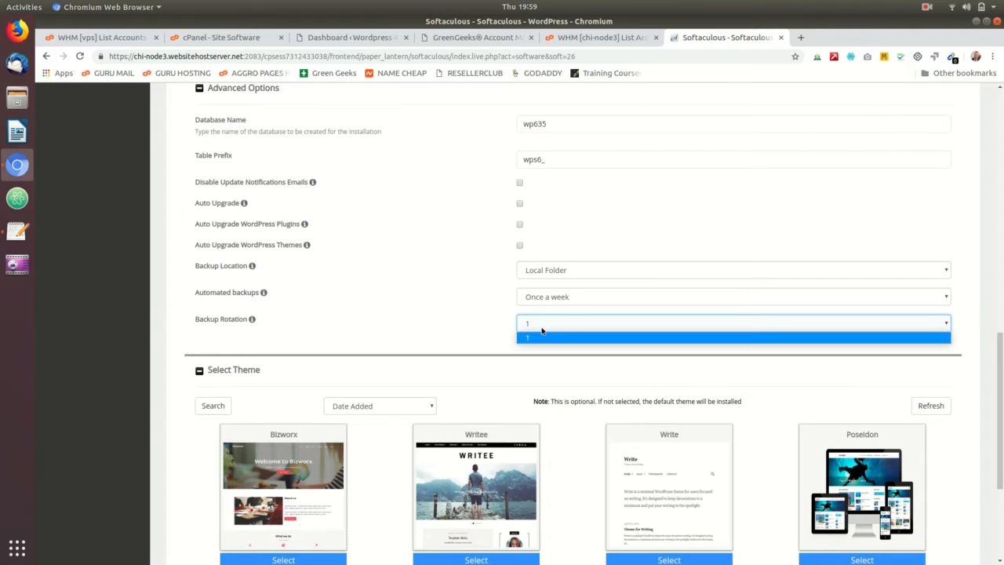
left_click(541, 331)
left_click(551, 298)
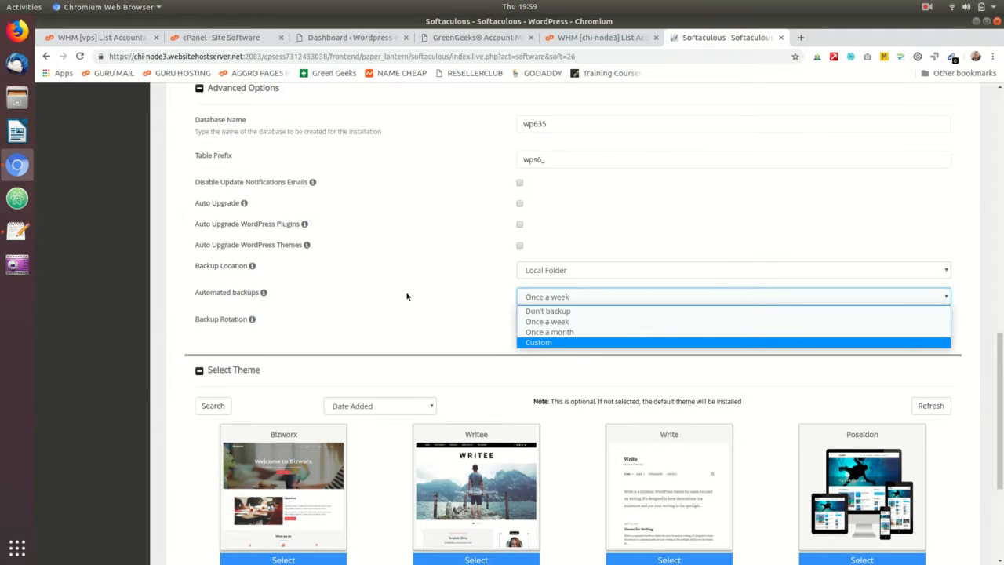
left_click(473, 325)
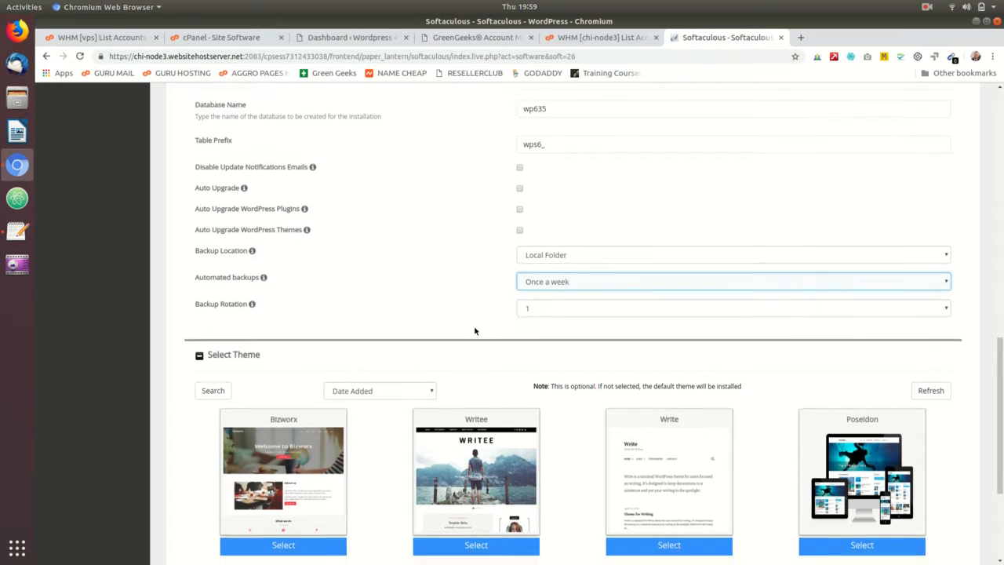
Step: Scroll down to the Select Theme section and the Install button
scroll(533, 362, "down", 3)
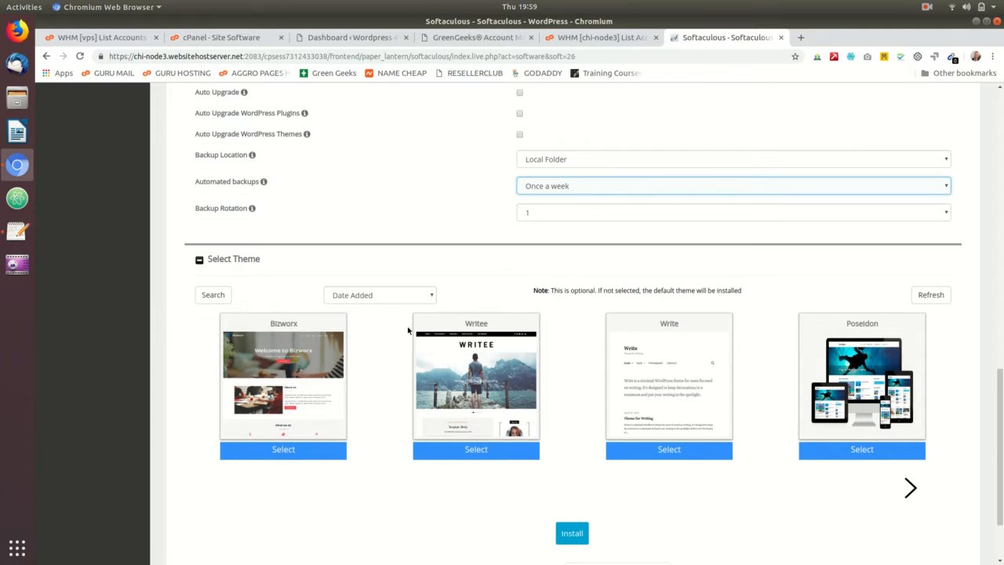
scroll(592, 329, "down", 2)
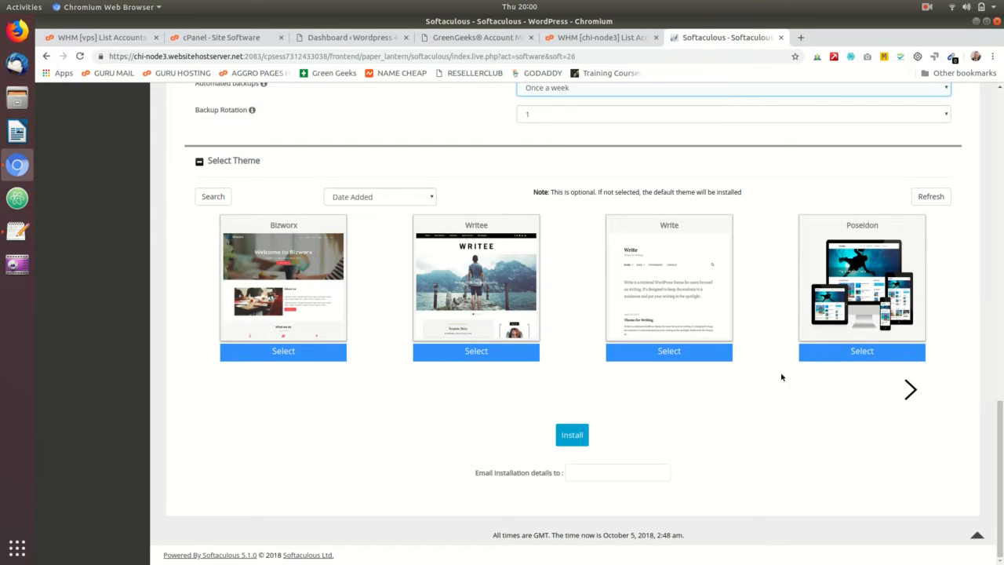
left_click(910, 390)
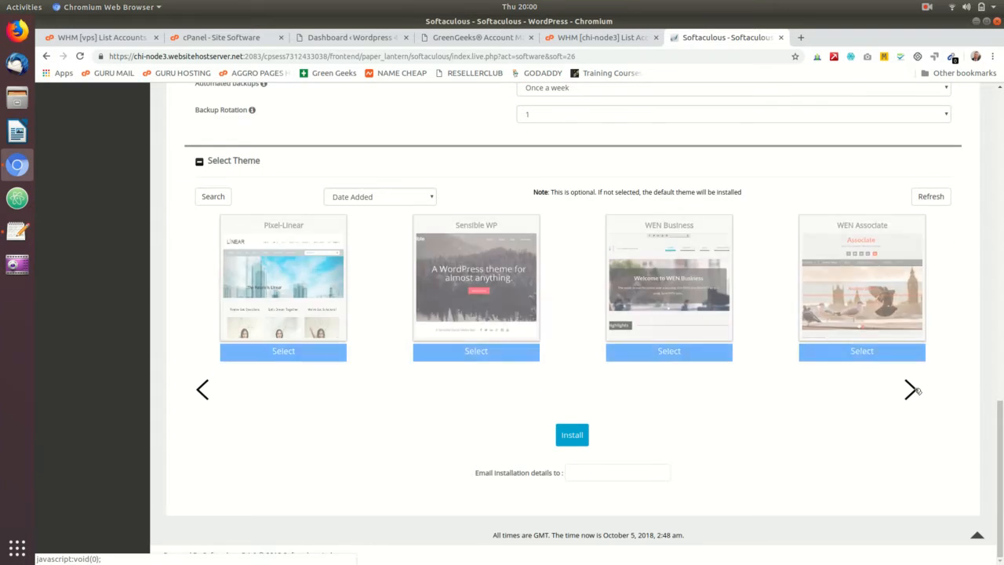
left_click(911, 390)
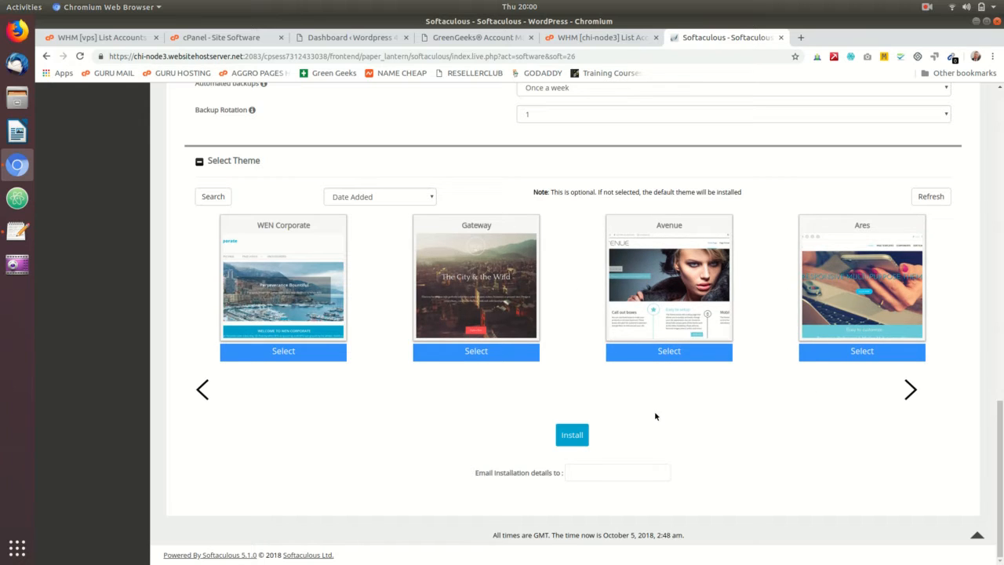
scroll(596, 439, "up", 4)
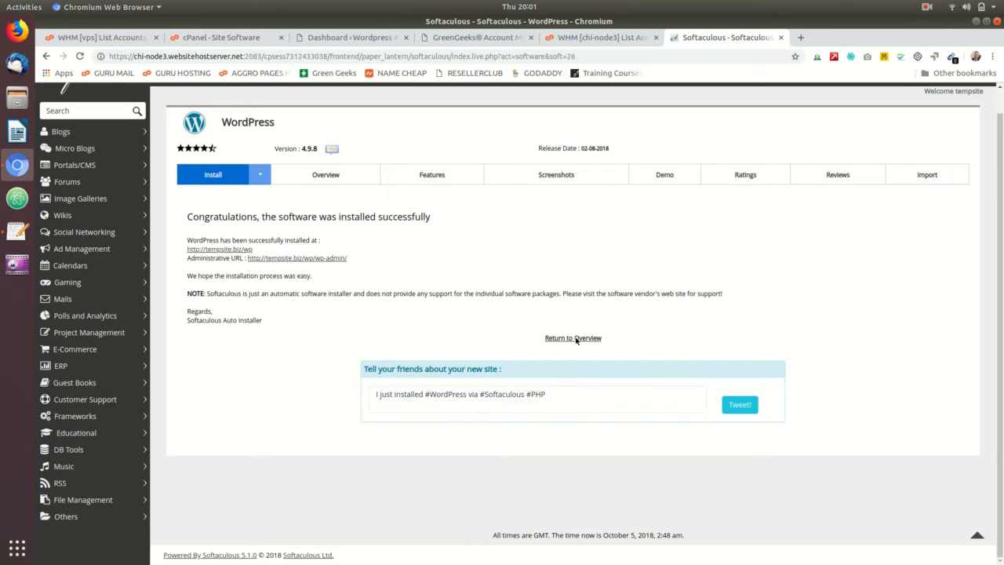
Step: Open the new site and drop /wp from the address to load the Provo DUI Attorney home page
left_click(237, 249)
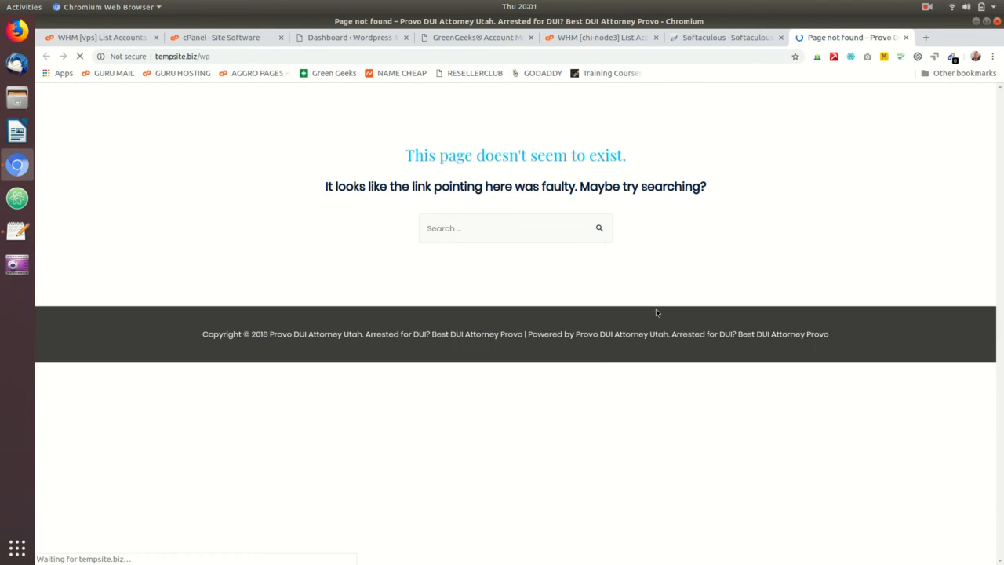
double_click(204, 56)
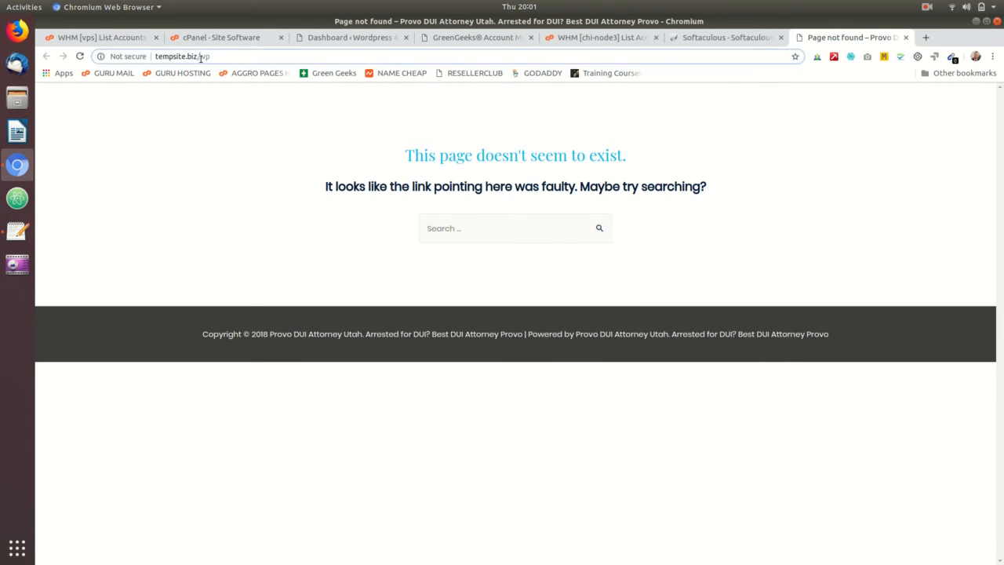
key("BackSpace")
key("Return")
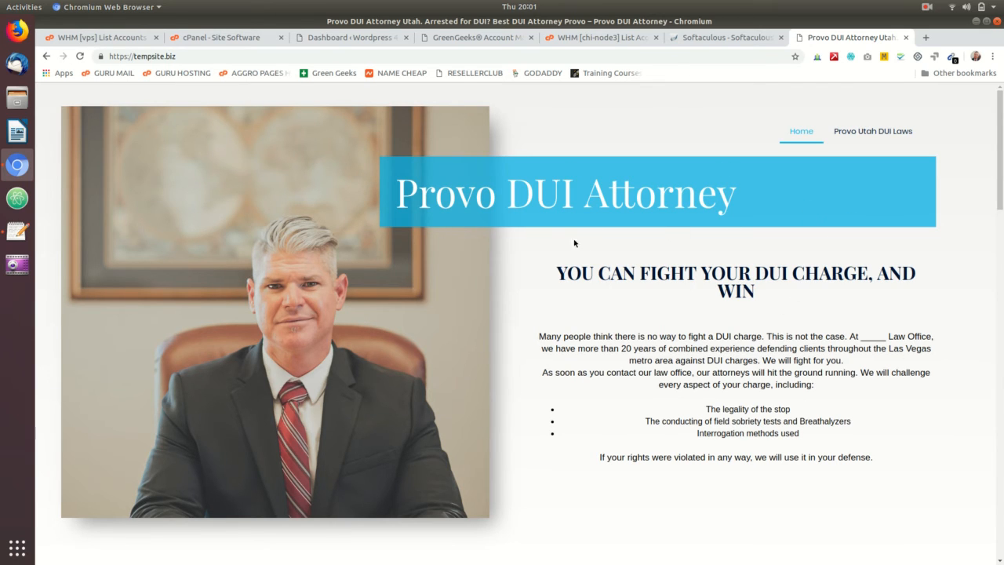
left_click(928, 9)
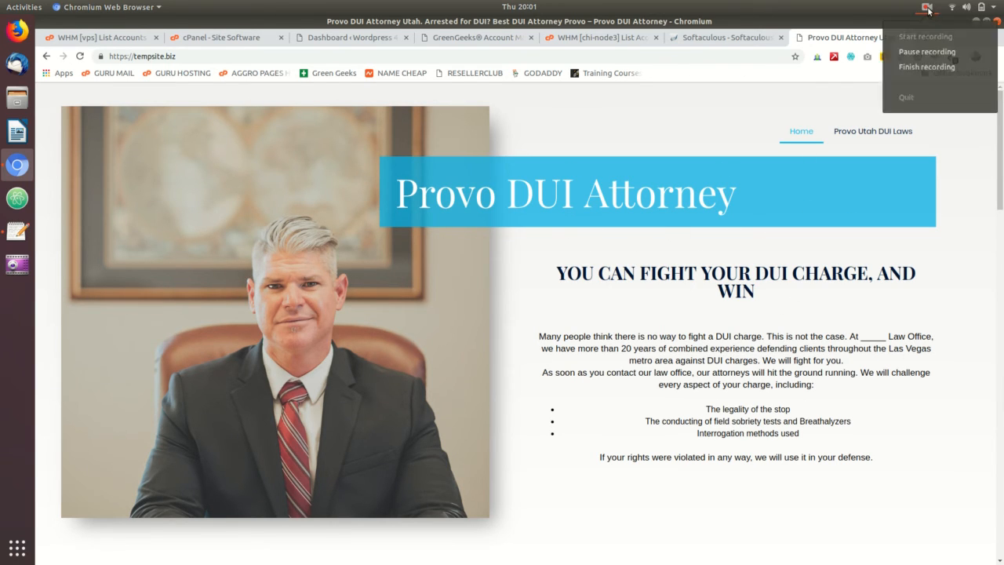